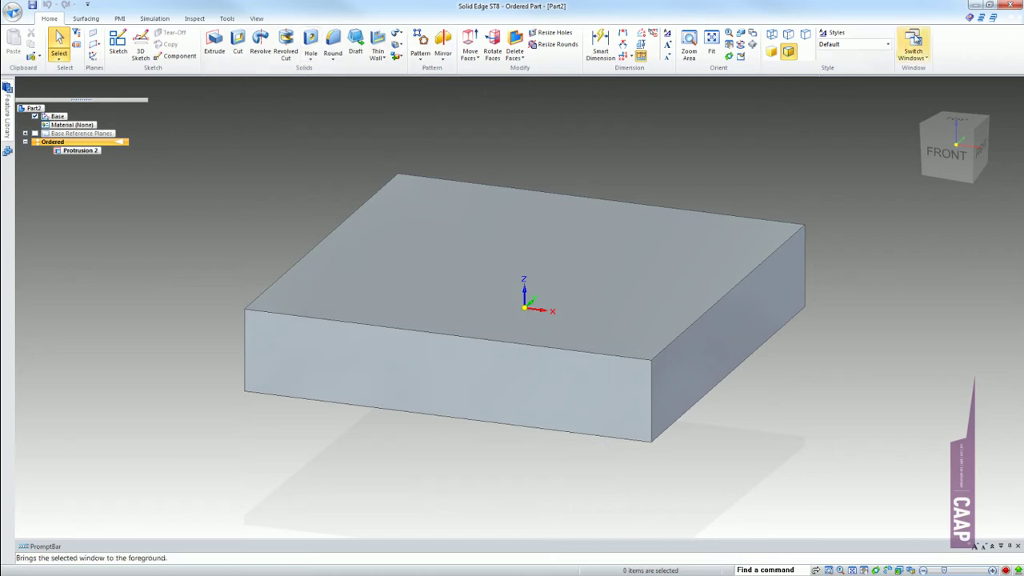
# - Switch briefly to the synchronous part, then back to the ordered part
pyautogui.click(912, 47)
pyautogui.click(980, 102)
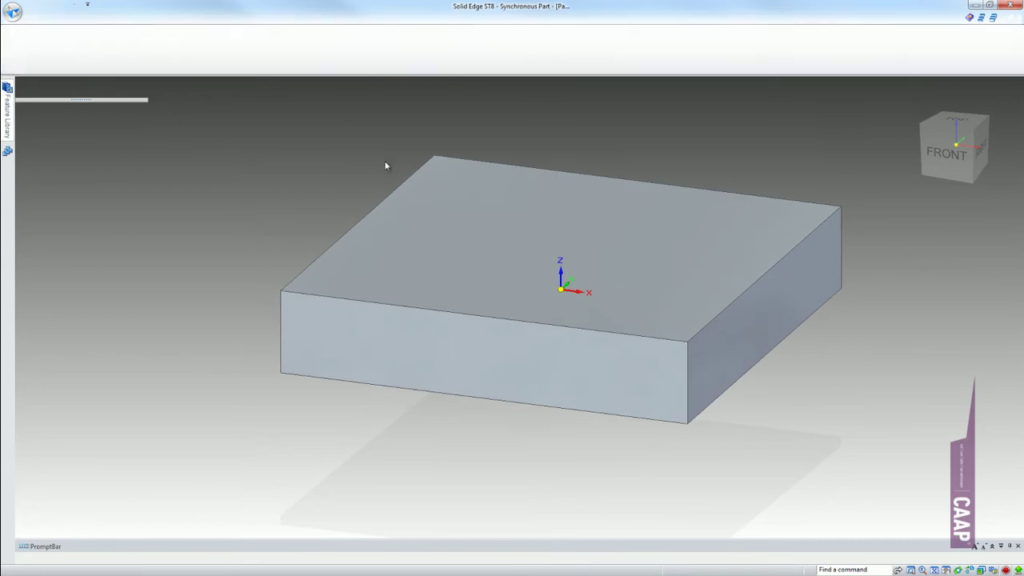
pyautogui.click(875, 46)
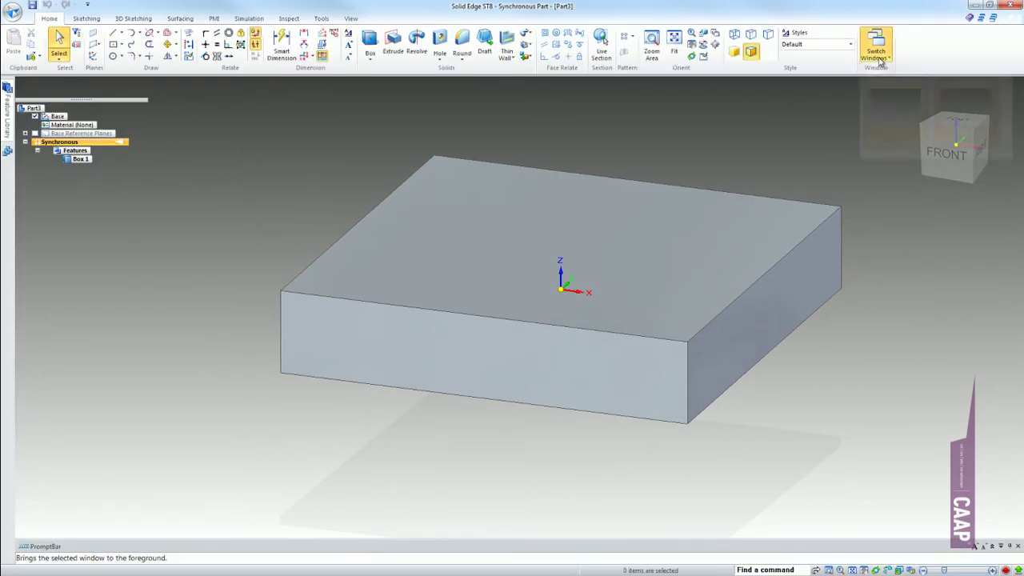
pyautogui.click(894, 104)
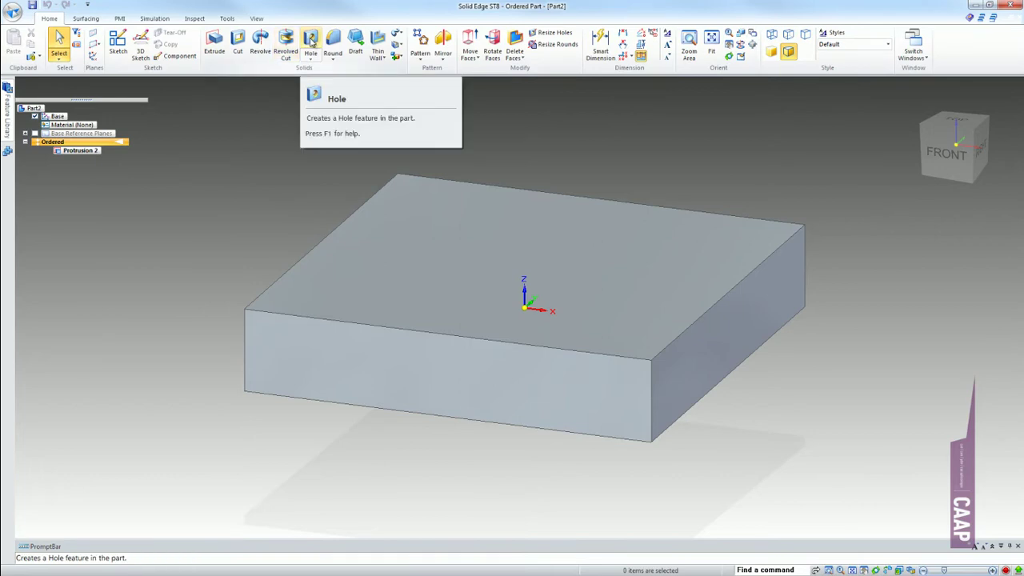
# - Start a hole on a coincident plane and bring up Hole Options (ISO Metric, size 10)
pyautogui.click(311, 42)
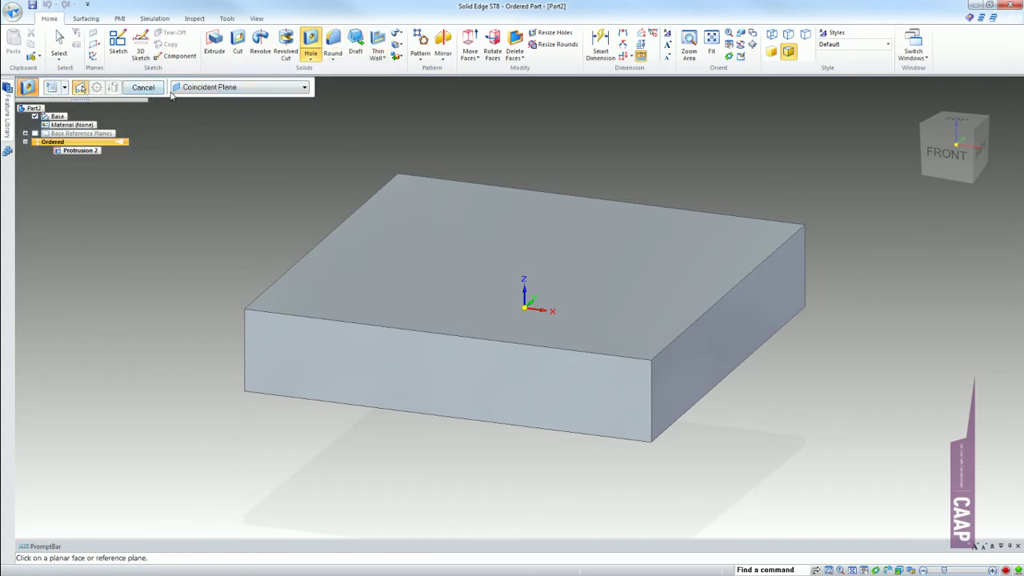
pyautogui.click(254, 89)
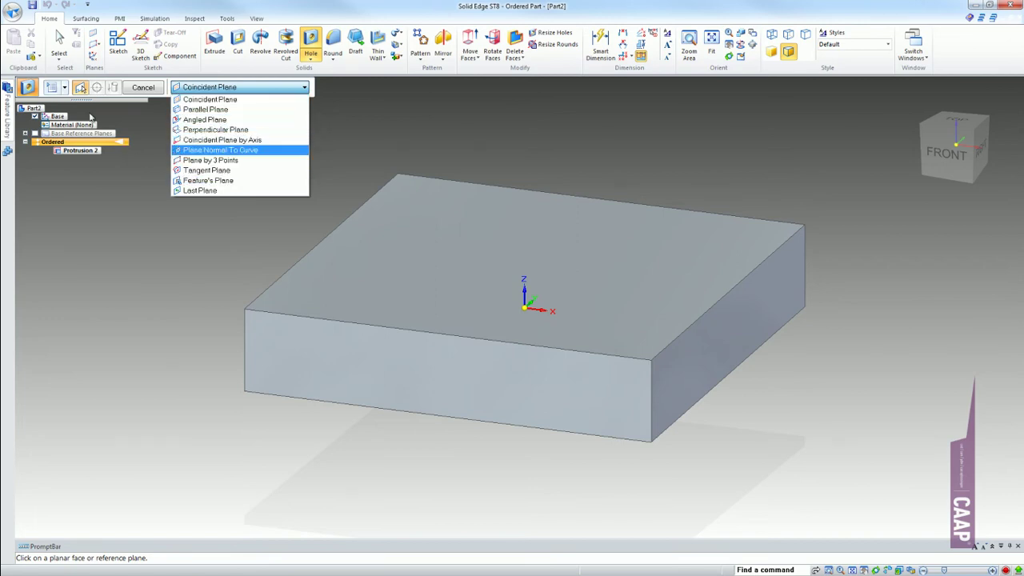
pyautogui.click(78, 87)
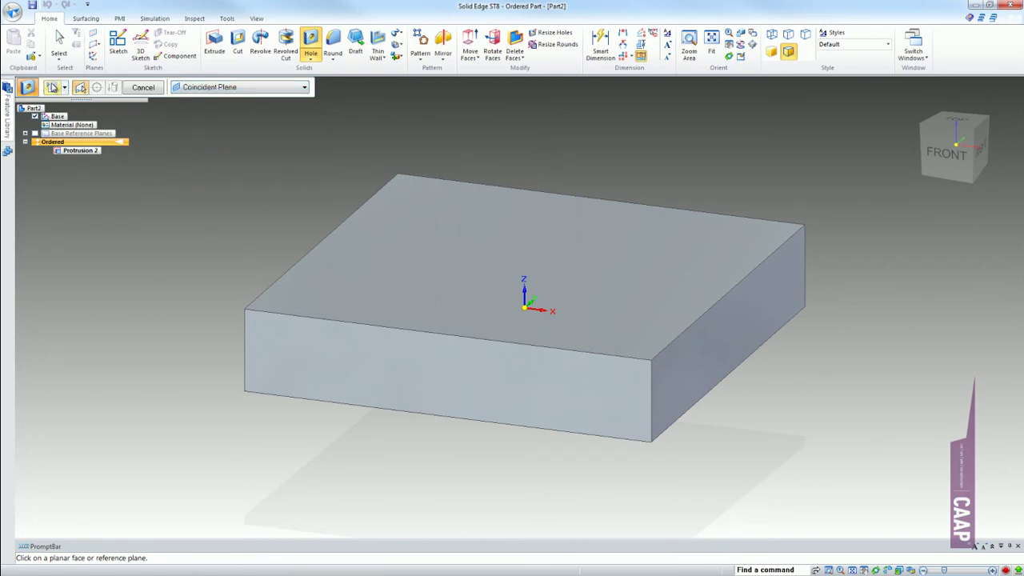
pyautogui.click(51, 88)
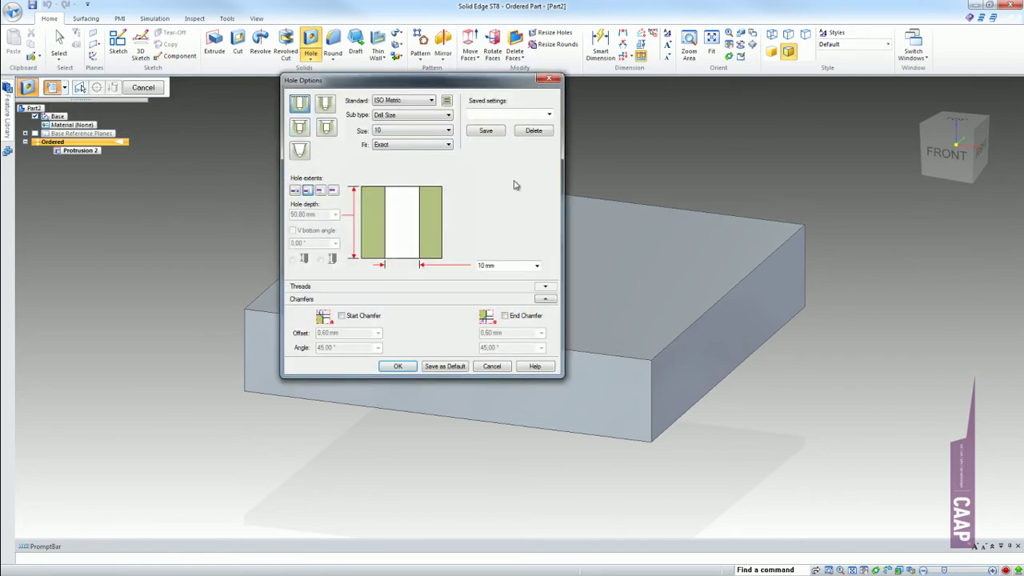
pyautogui.moveTo(461, 91); pyautogui.dragTo(504, 114)
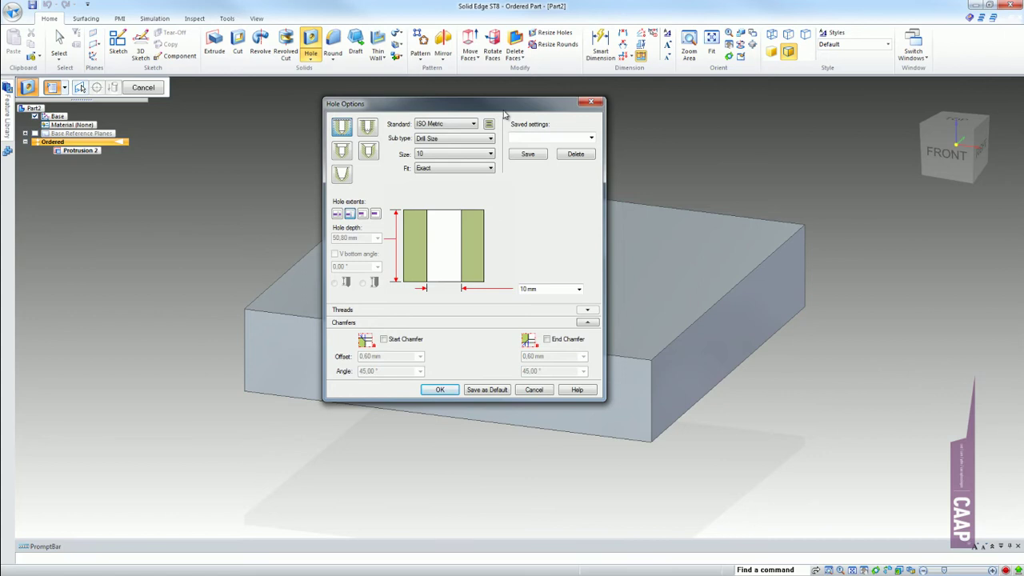
pyautogui.click(367, 127)
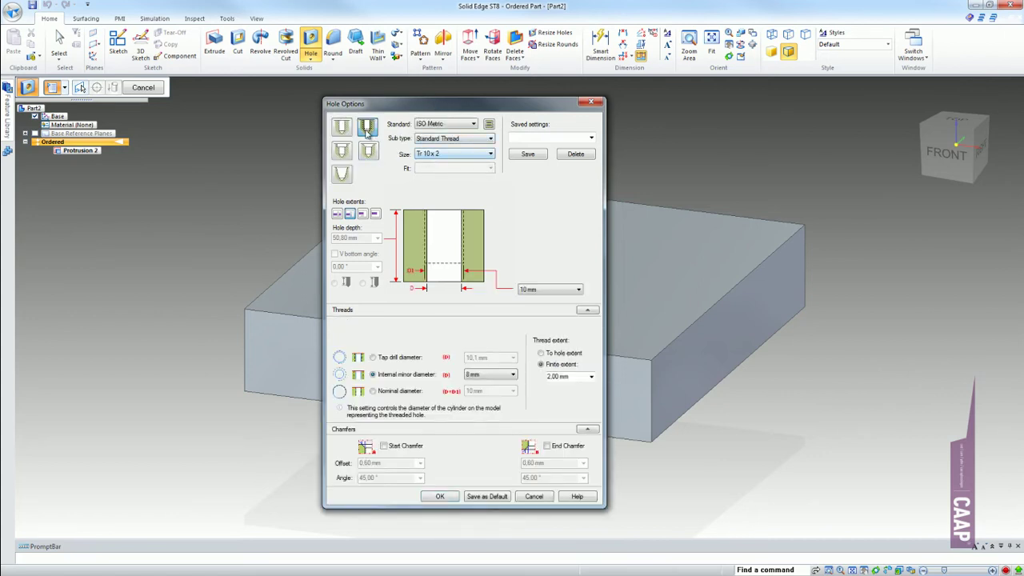
pyautogui.click(343, 156)
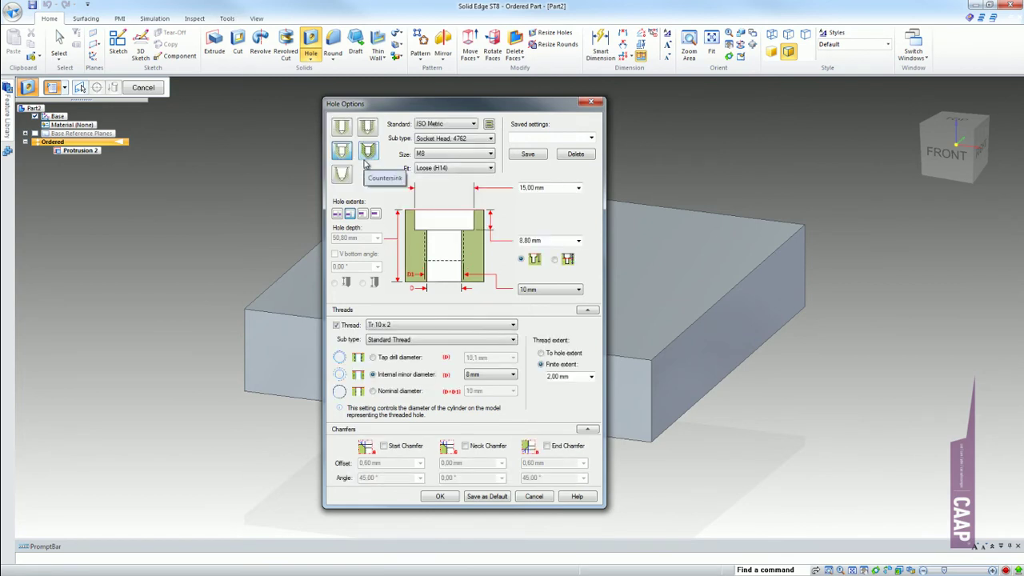
pyautogui.click(342, 128)
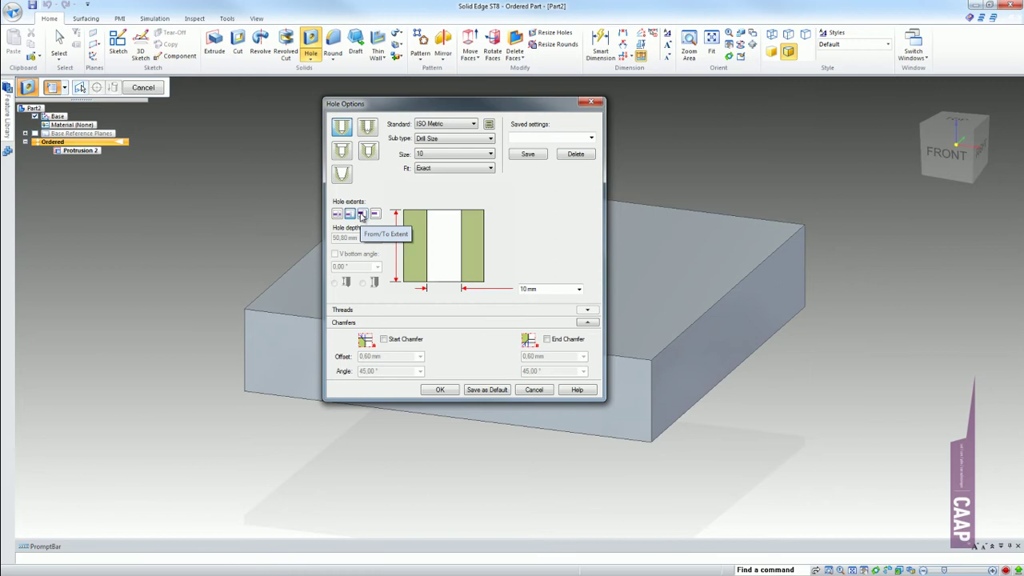
# - Make the hole a counterbore threaded M8 to hole extent and accept the options
pyautogui.click(342, 152)
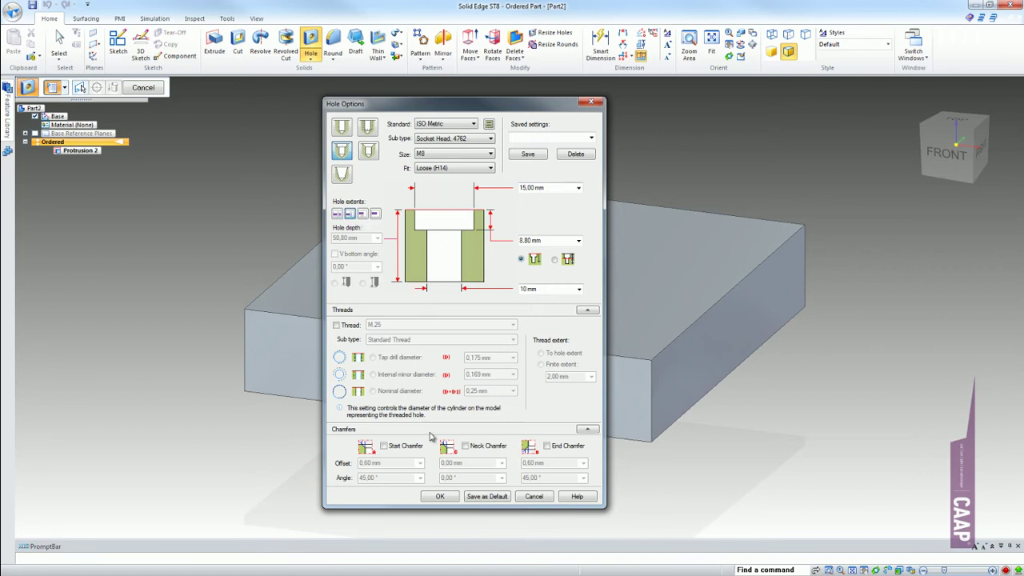
pyautogui.click(337, 325)
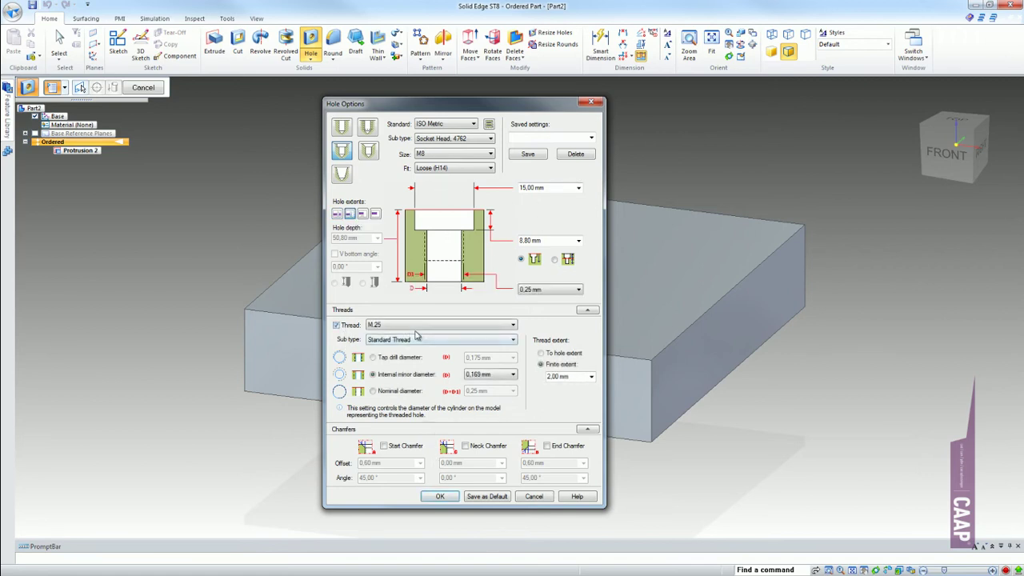
pyautogui.click(424, 330)
pyautogui.scroll(-2, 450, 480)
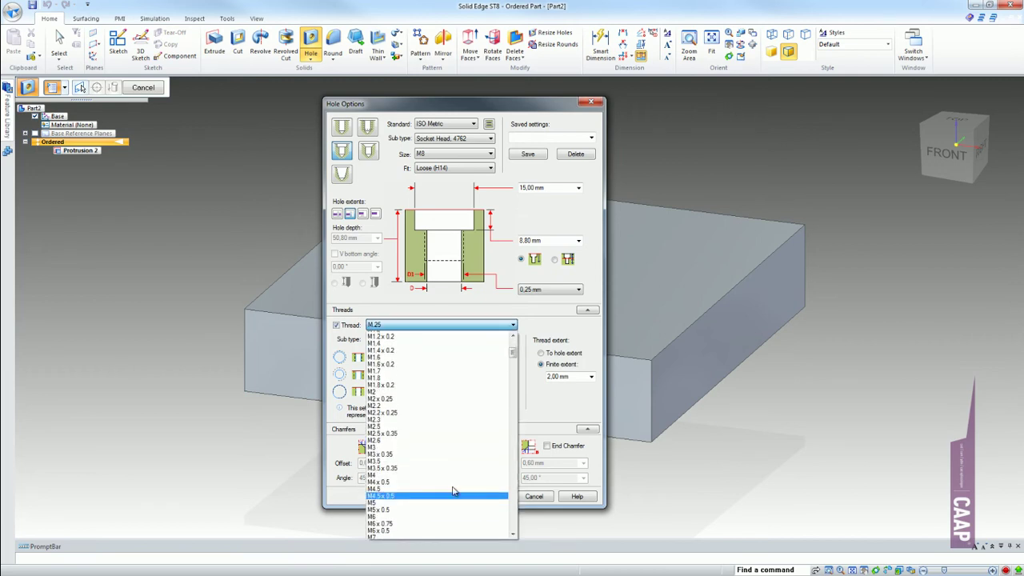
pyautogui.scroll(-2, 452, 489)
pyautogui.scroll(-2, 453, 490)
pyautogui.click(452, 374)
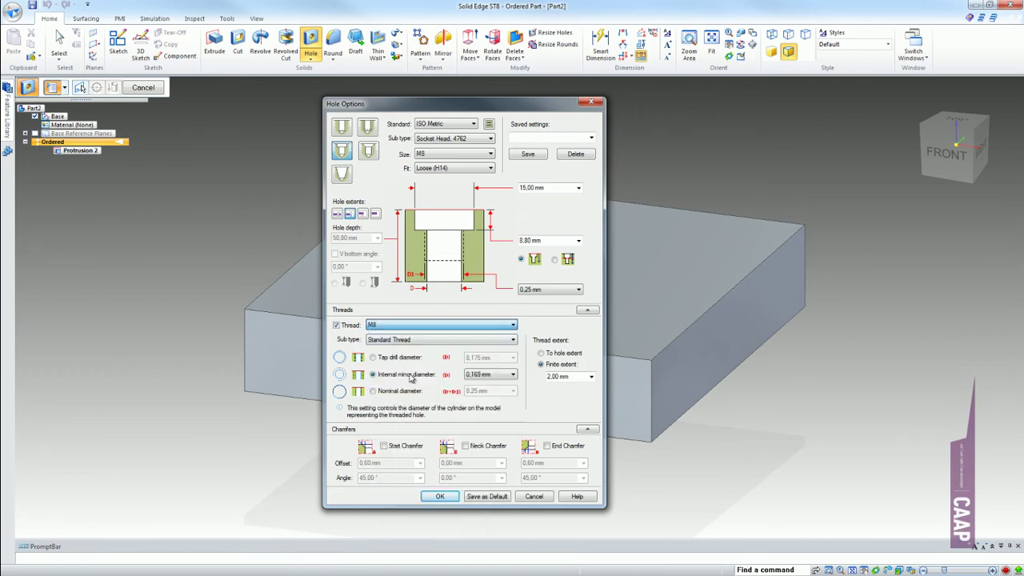
pyautogui.click(563, 354)
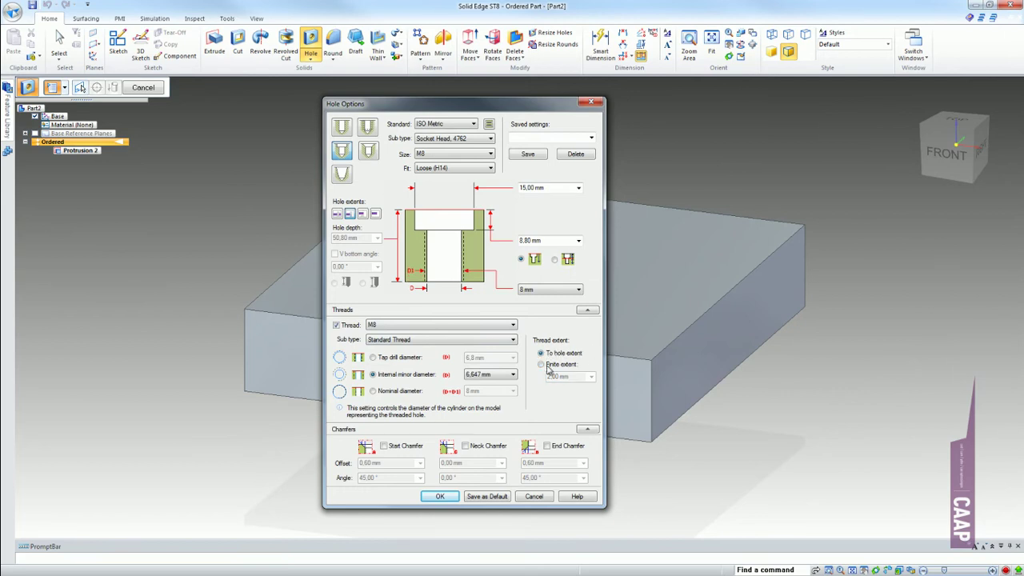
pyautogui.click(440, 495)
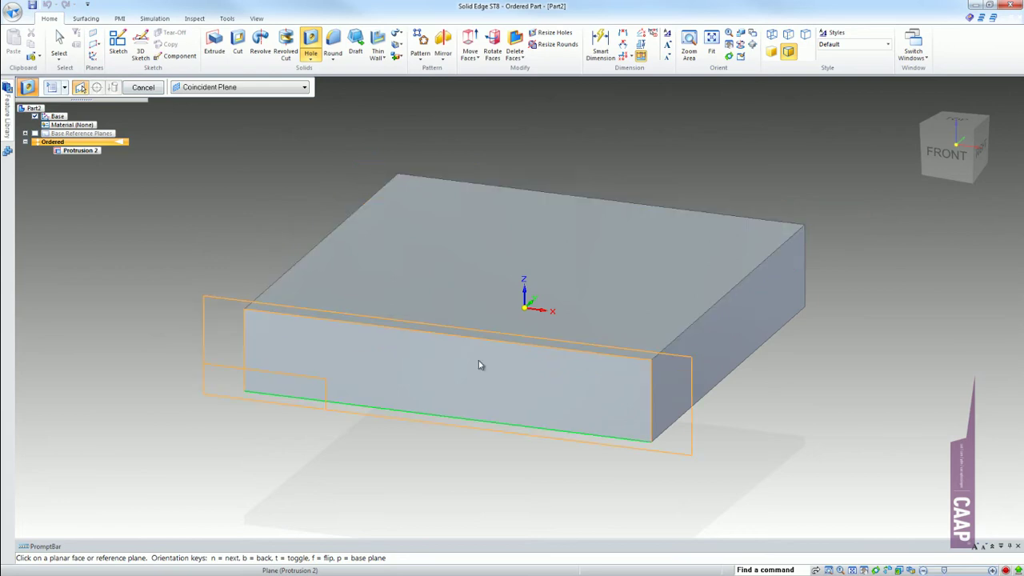
# - Place four holes near the corners of the block's top face and close the sketch
pyautogui.click(450, 250)
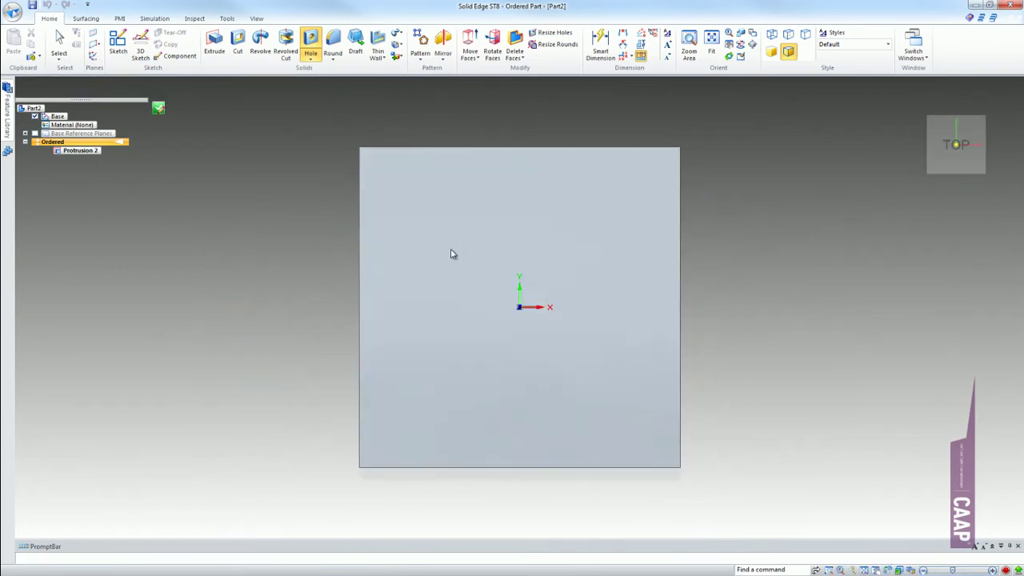
pyautogui.scroll(3, 444, 256)
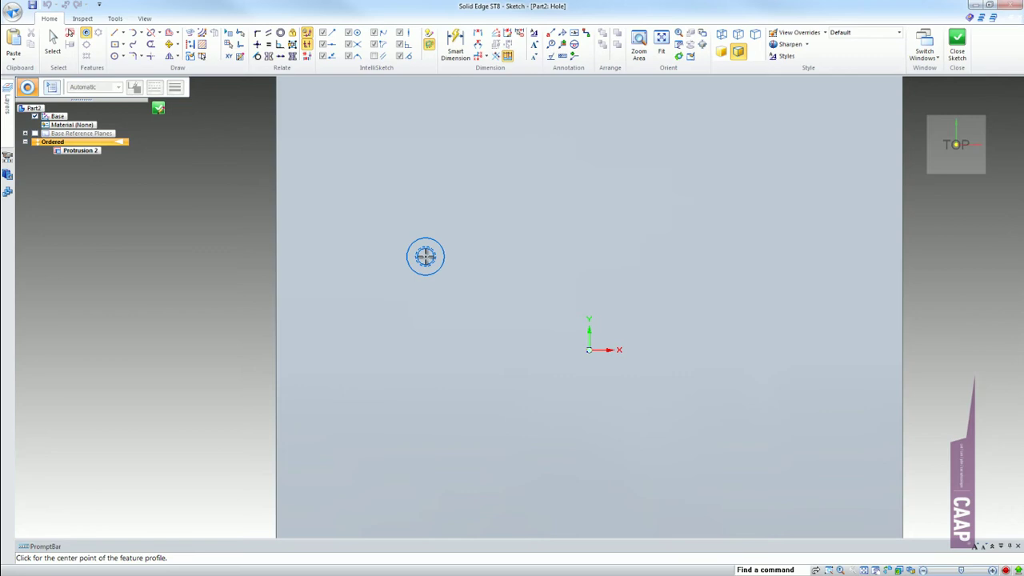
pyautogui.scroll(-1, 425, 255)
pyautogui.click(446, 224)
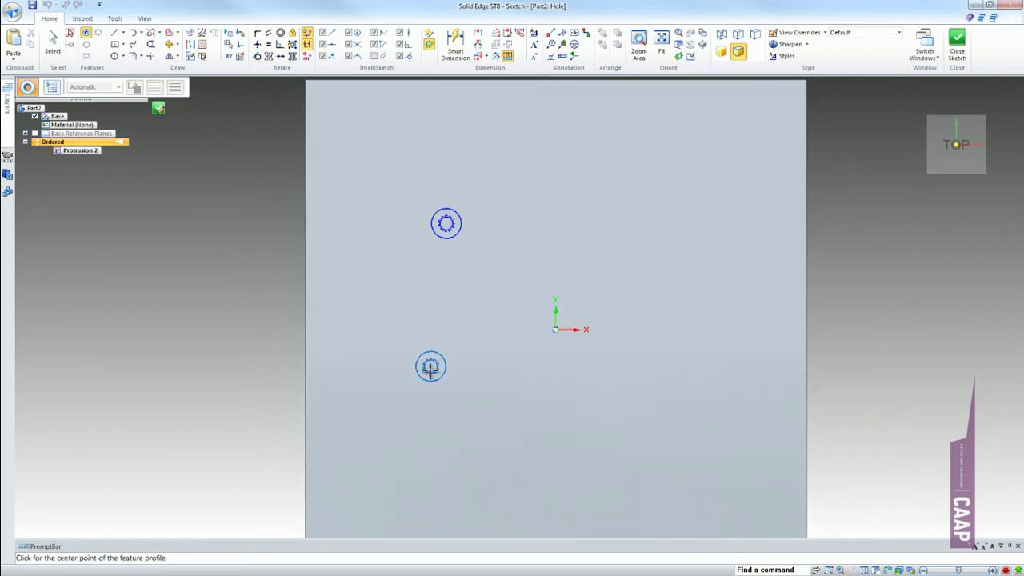
pyautogui.click(424, 376)
pyautogui.click(693, 439)
pyautogui.click(604, 225)
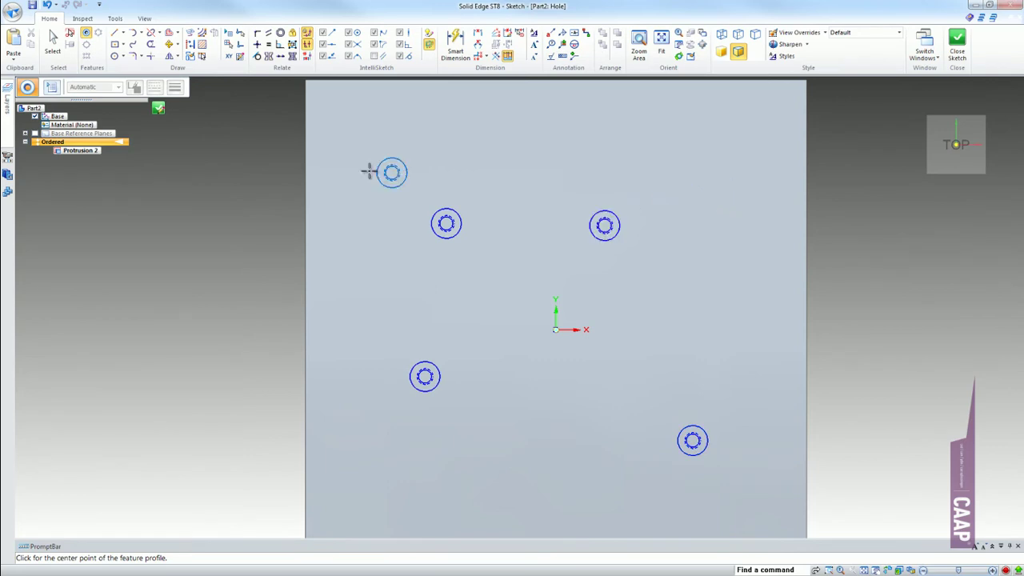
pyautogui.click(158, 107)
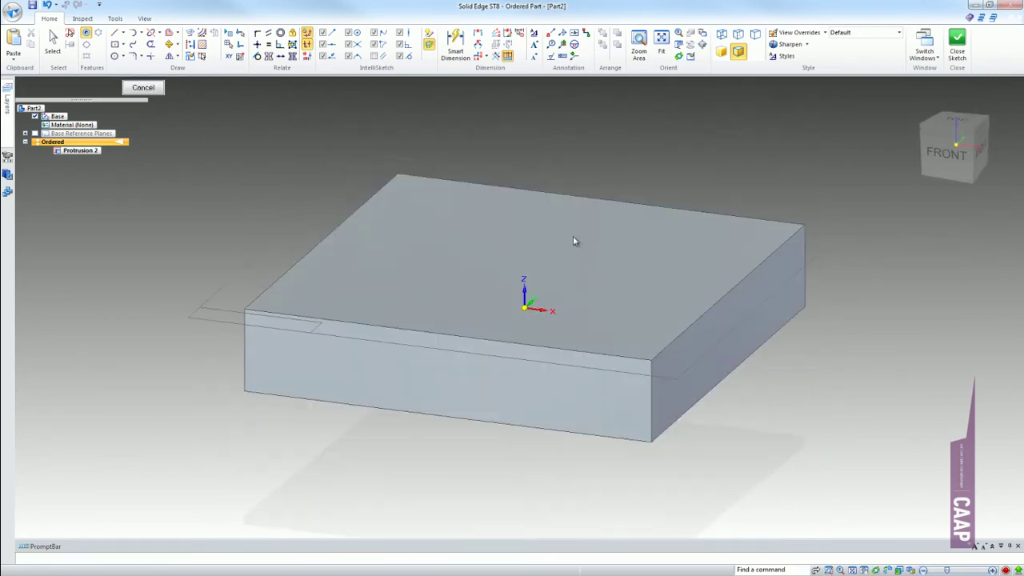
# - Inspect the hole positions, choose the cutting side in Extent Step, and finish Hole 1
pyautogui.scroll(3, 395, 248)
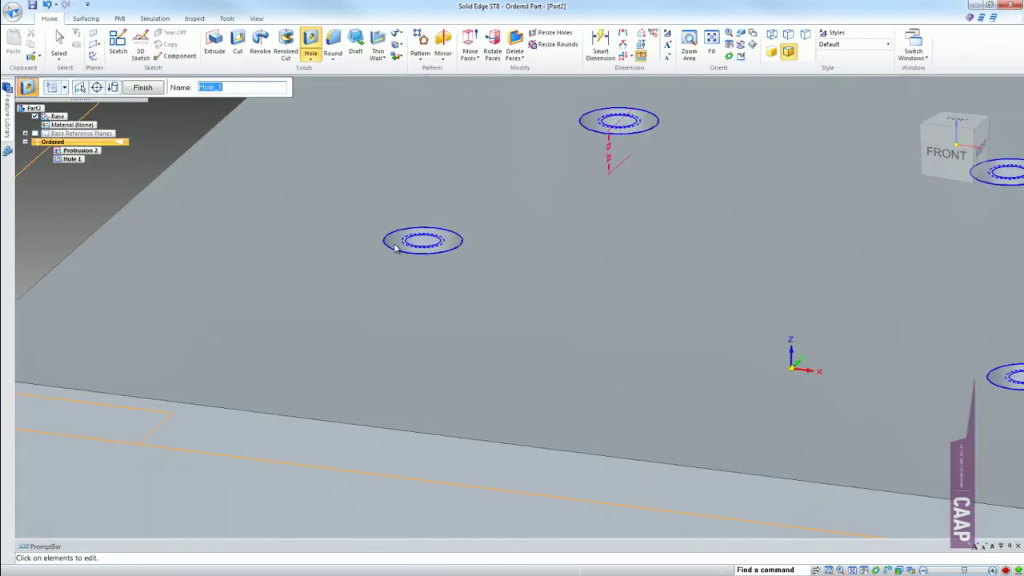
pyautogui.scroll(3, 395, 248)
pyautogui.moveTo(394, 248); pyautogui.dragTo(395, 312, button='middle')
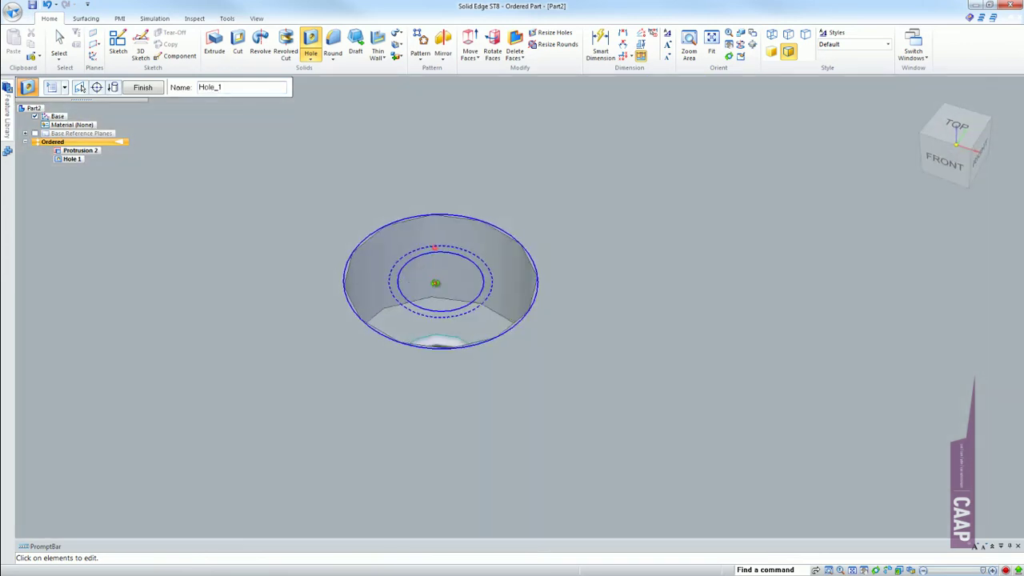
pyautogui.scroll(-5, 419, 256)
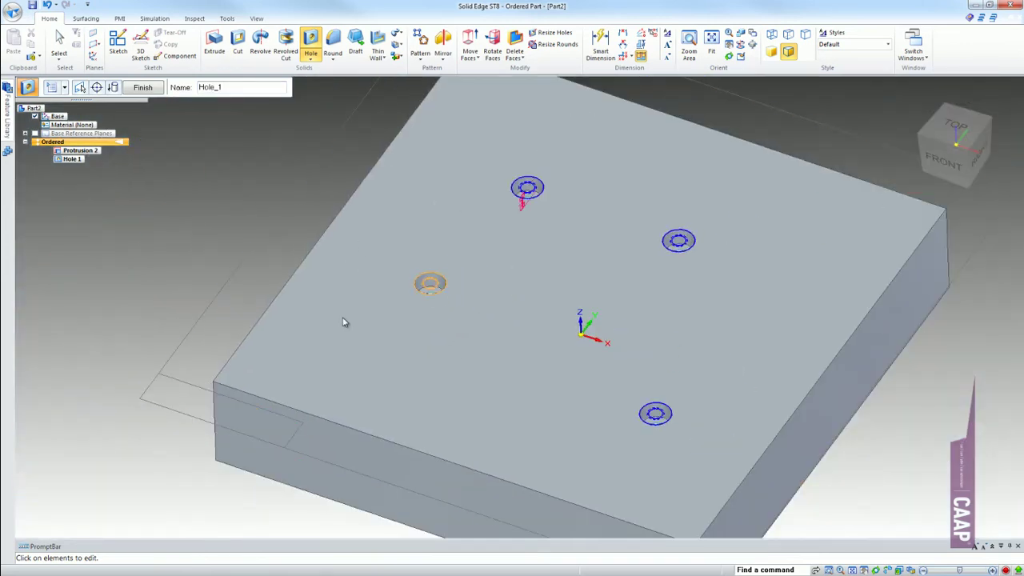
pyautogui.moveTo(348, 342); pyautogui.dragTo(419, 272, button='middle')
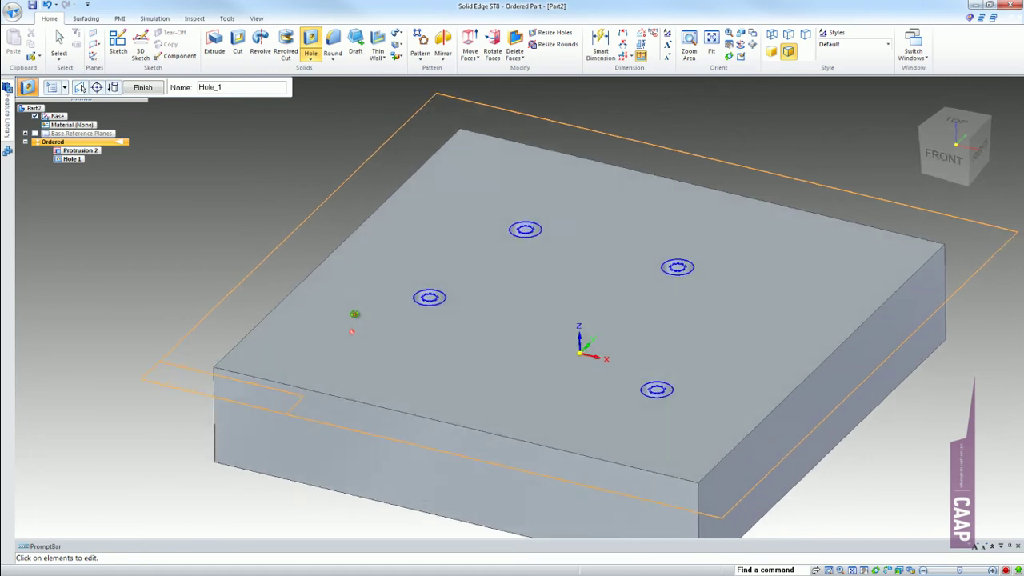
pyautogui.scroll(3, 419, 272)
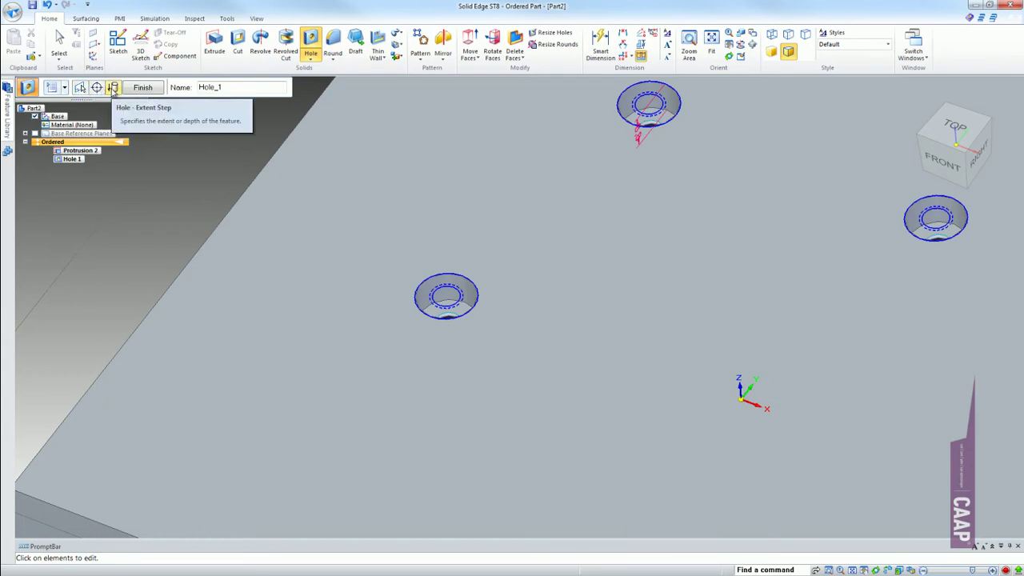
pyautogui.click(113, 88)
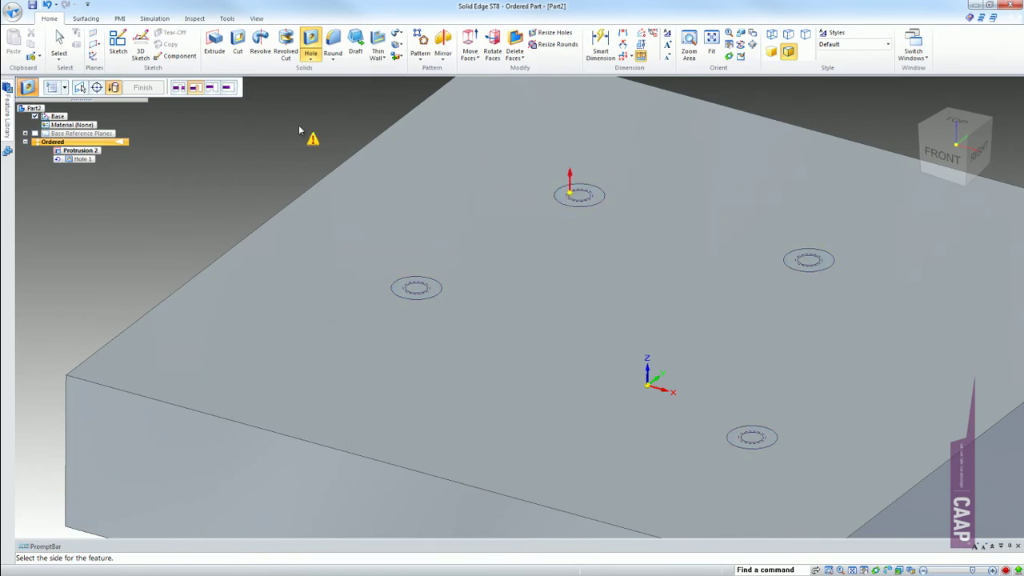
pyautogui.click(300, 325)
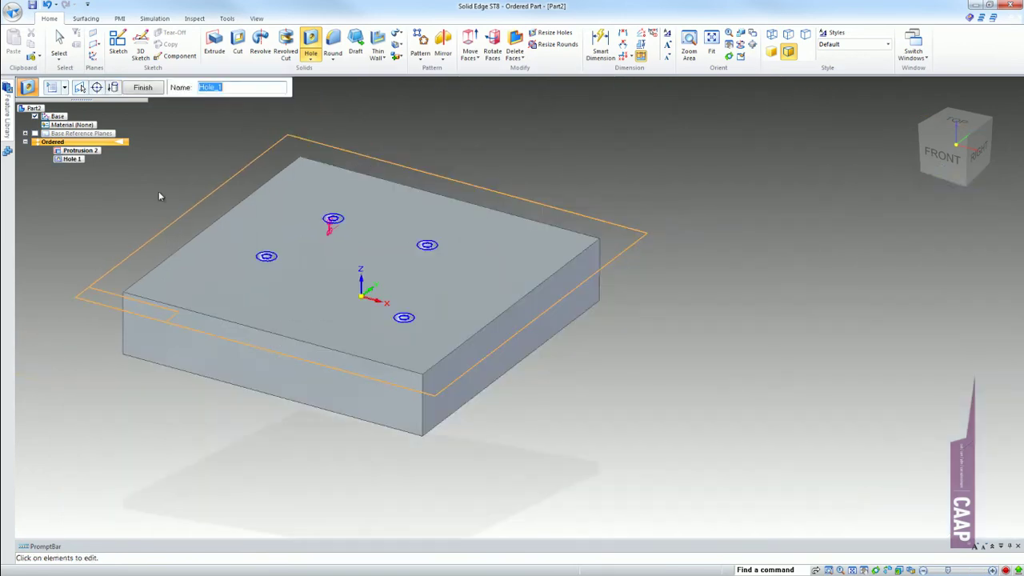
pyautogui.click(142, 88)
# - Exit the Hole command and zoom out to view the whole block with its four holes
pyautogui.press('Escape')
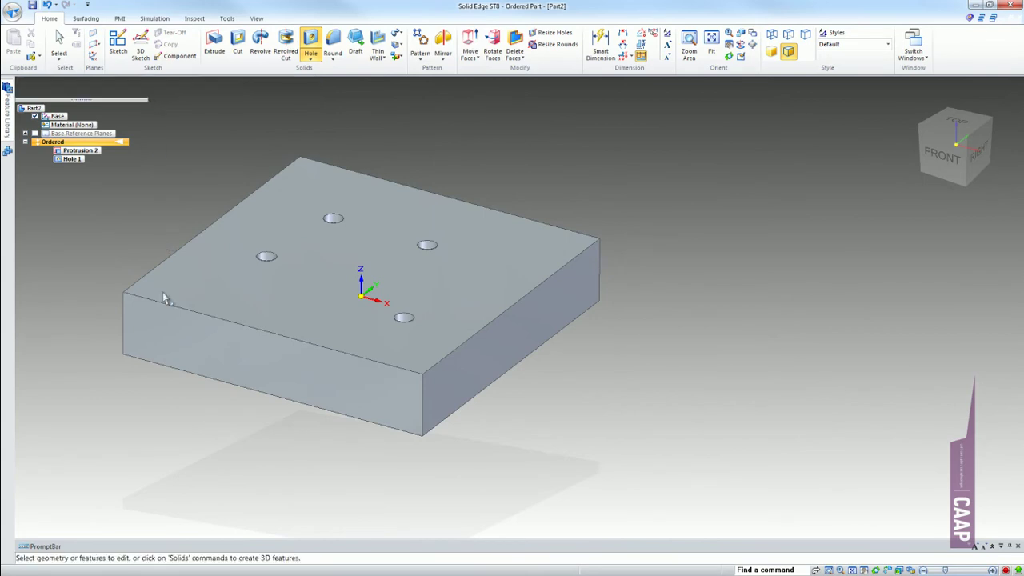
pyautogui.moveTo(213, 303)
pyautogui.mouseDown(button='middle')
pyautogui.moveTo(202, 113)
pyautogui.moveTo(216, 332)
pyautogui.mouseUp(button='middle')
pyautogui.scroll(3, 422, 373)
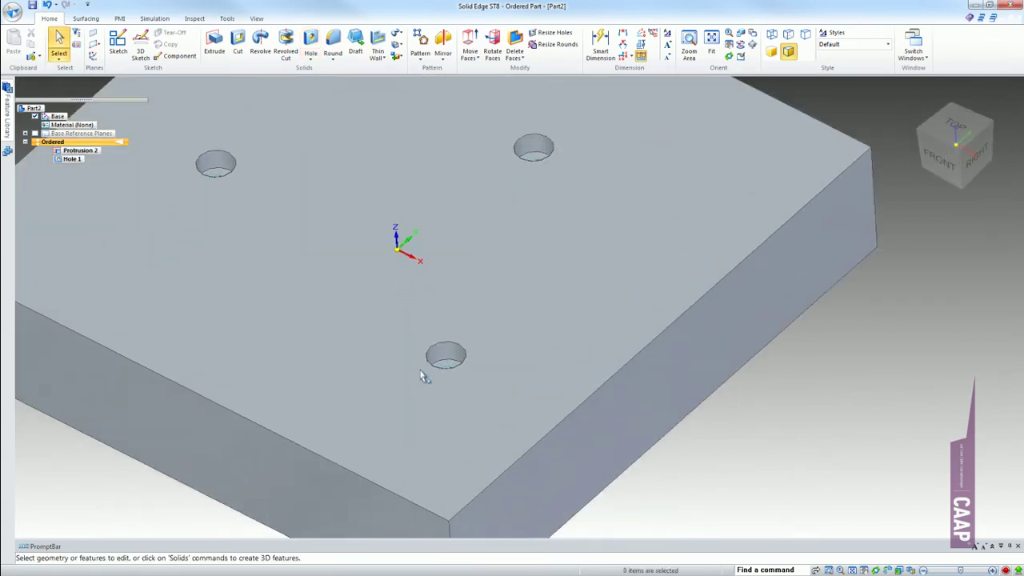
pyautogui.scroll(5, 469, 351)
pyautogui.scroll(2, 469, 352)
pyautogui.scroll(-3, 471, 346)
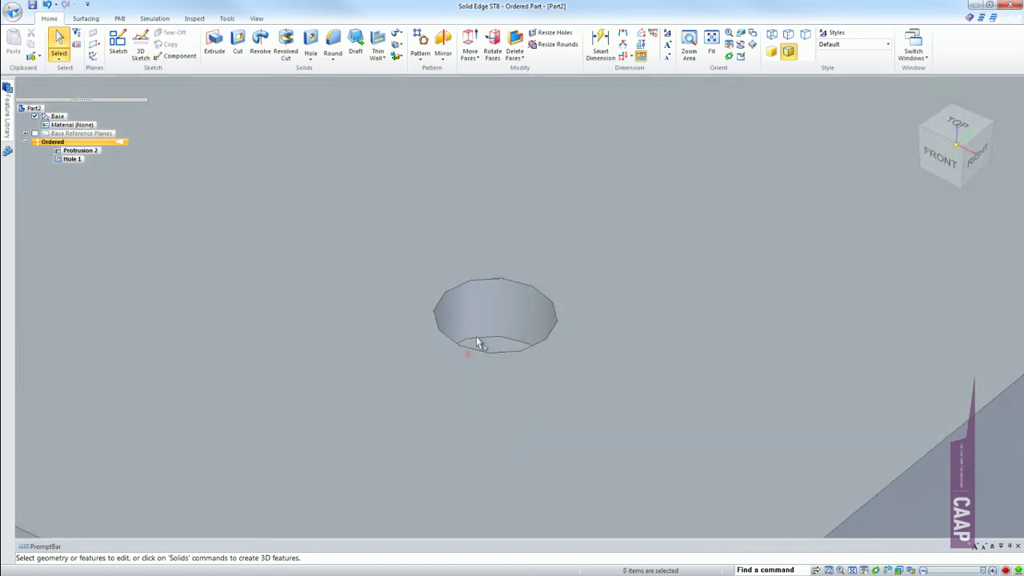
pyautogui.scroll(-5, 475, 343)
pyautogui.scroll(-5, 477, 341)
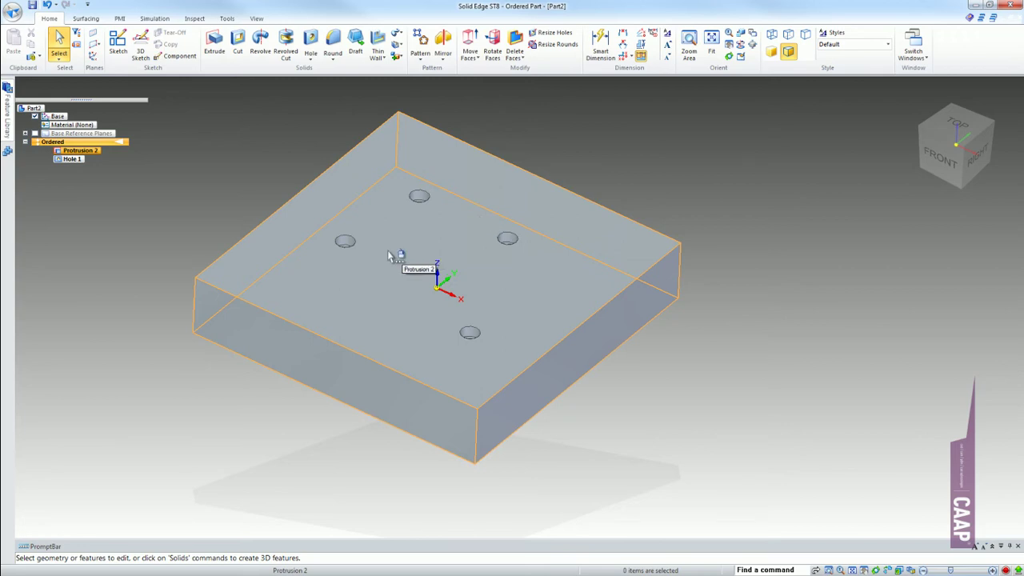
# - Make synchronous Part3 the active window and orbit to look down on the box
pyautogui.click(912, 48)
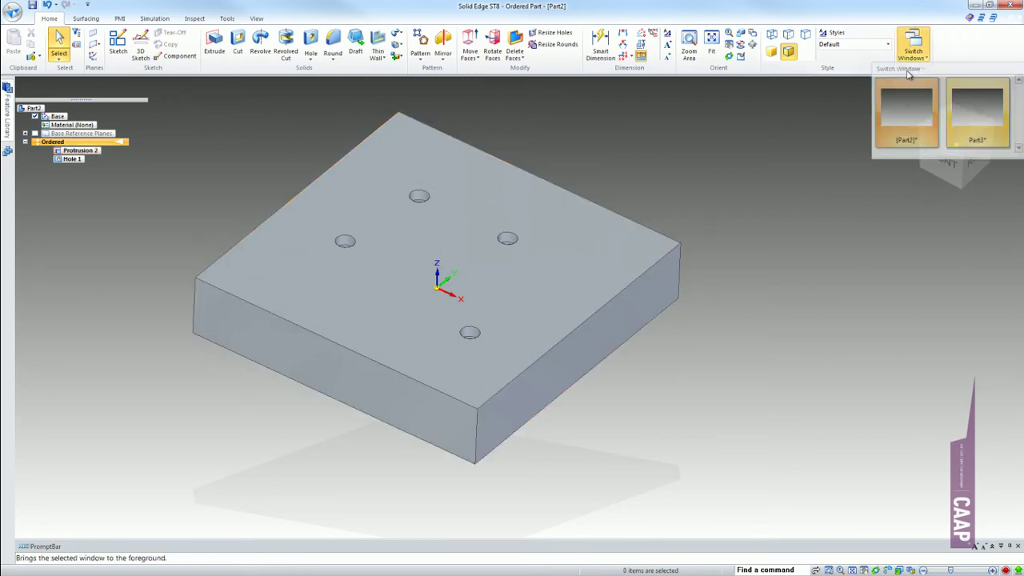
pyautogui.click(978, 112)
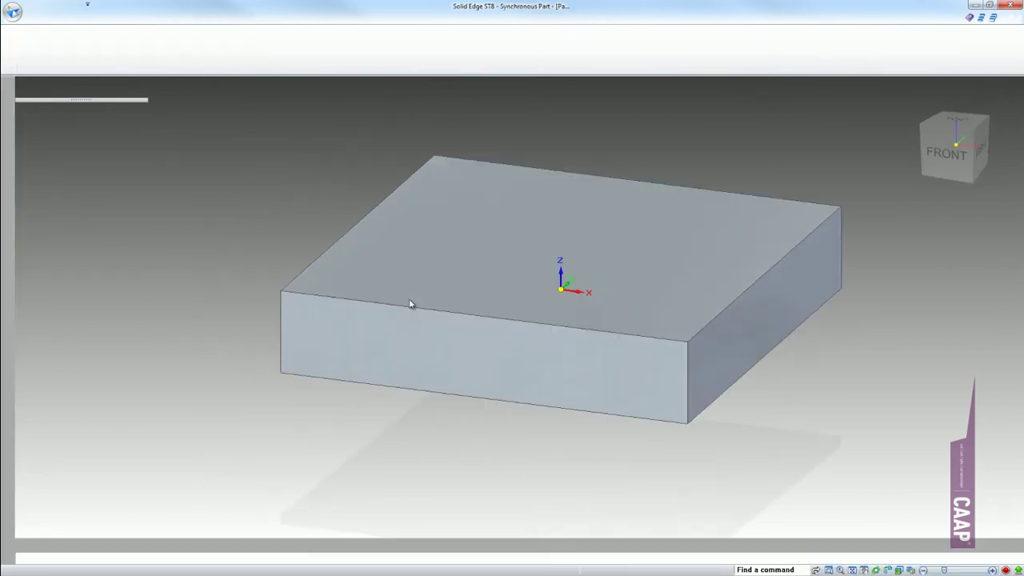
pyautogui.moveTo(462, 268); pyautogui.dragTo(435, 320, button='middle')
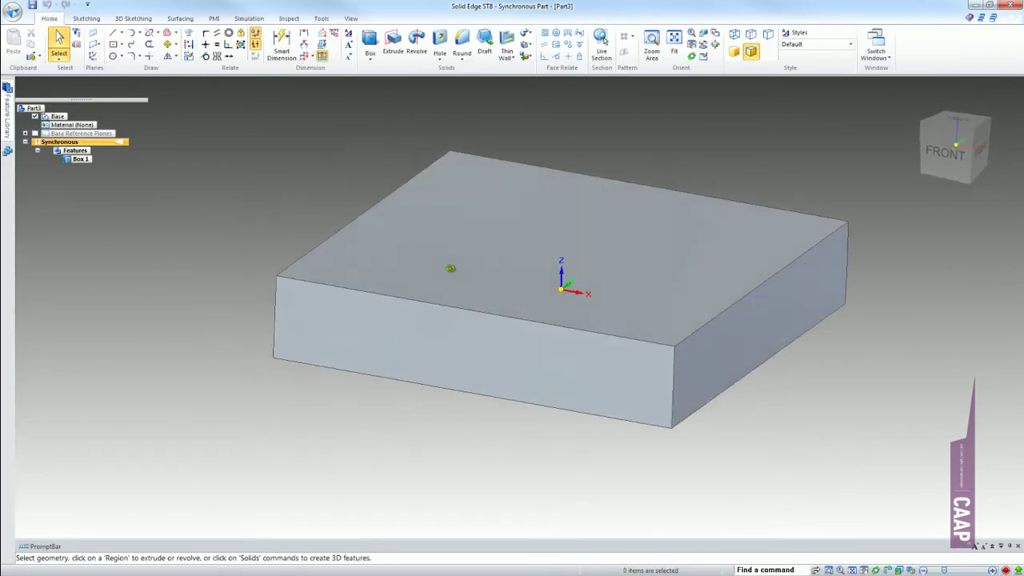
pyautogui.scroll(-2, 371, 359)
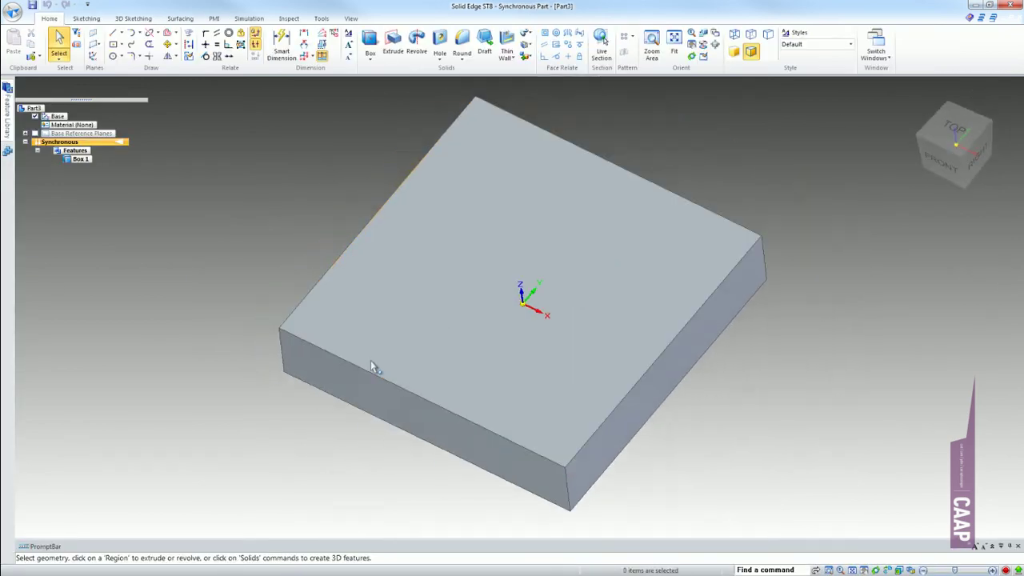
# - Start a hole on the box and open Hole Options showing ISO Metric size 10
pyautogui.click(441, 44)
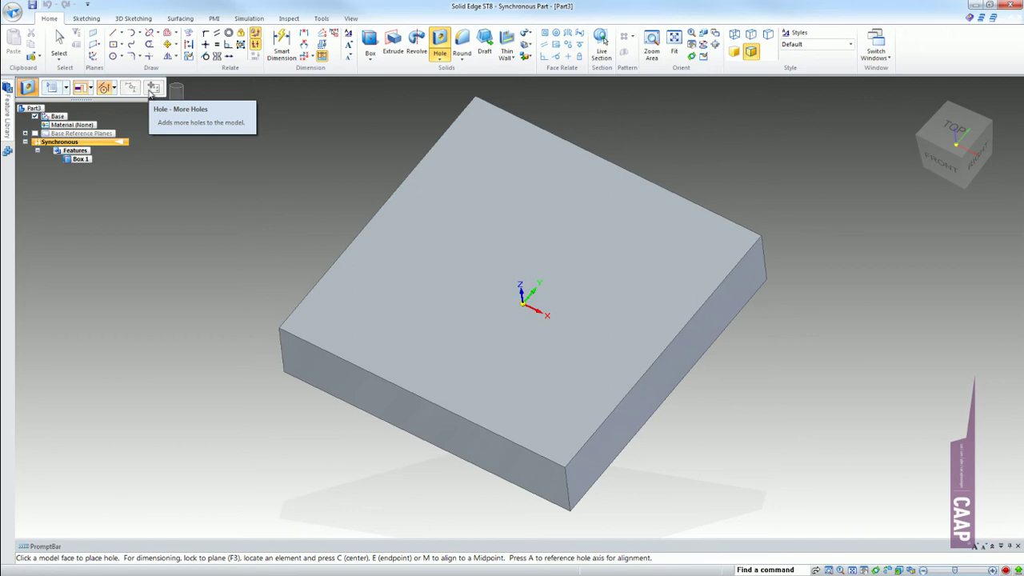
pyautogui.scroll(-2, 384, 210)
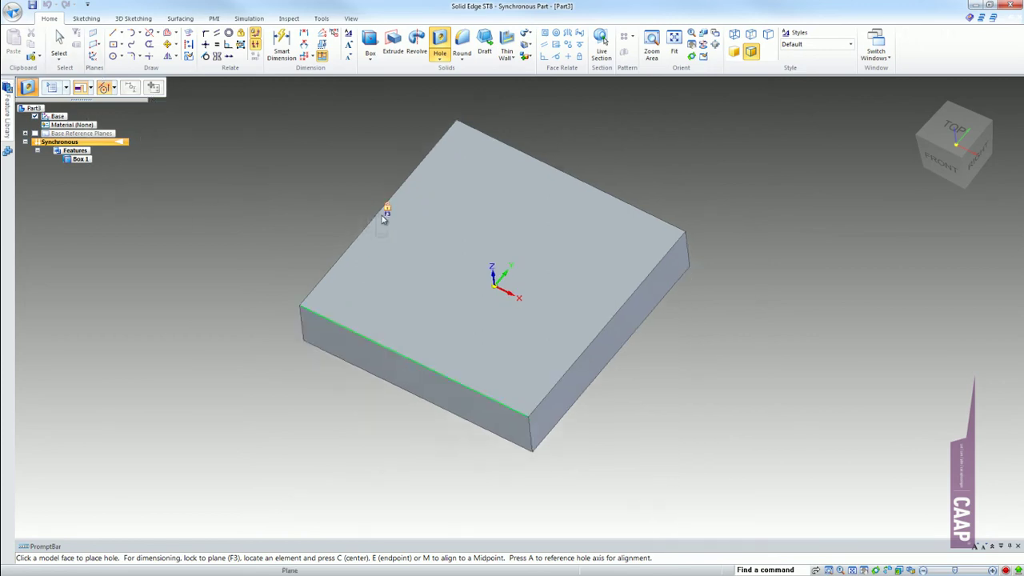
pyautogui.click(52, 89)
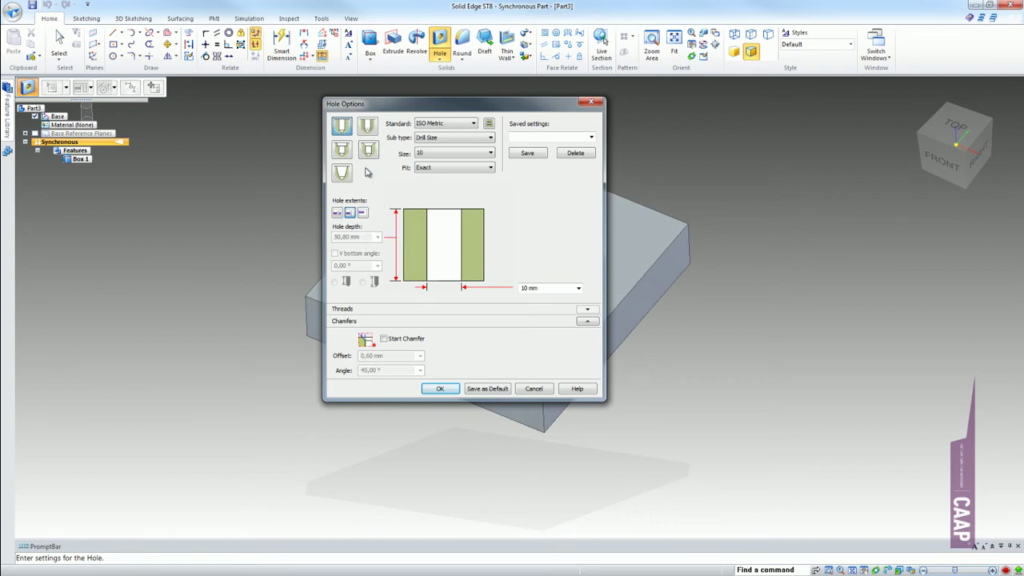
# - Set a counterbore hole threaded M8 to hole extent, confirm, and reopen the options to check
pyautogui.click(343, 149)
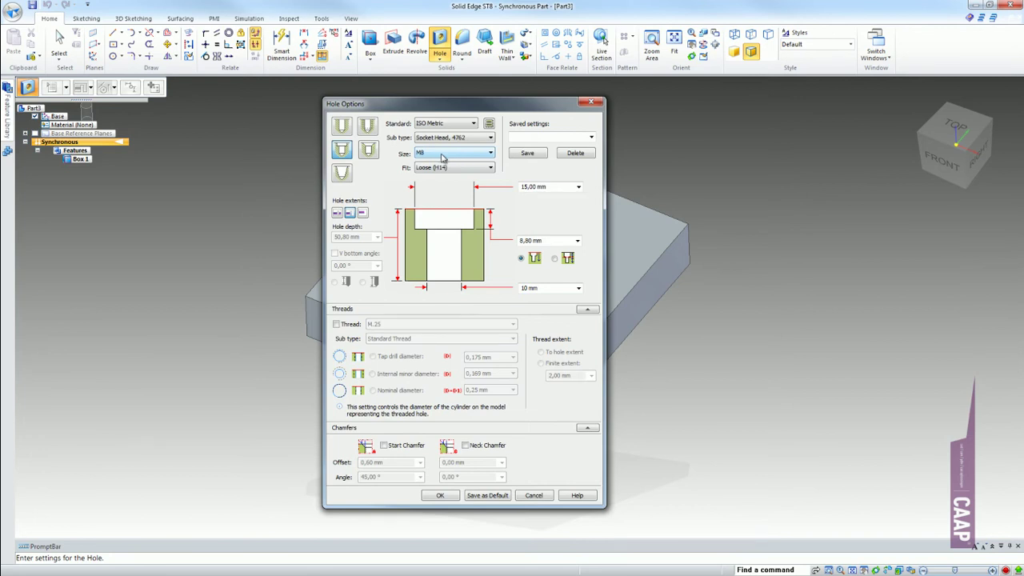
pyautogui.click(348, 327)
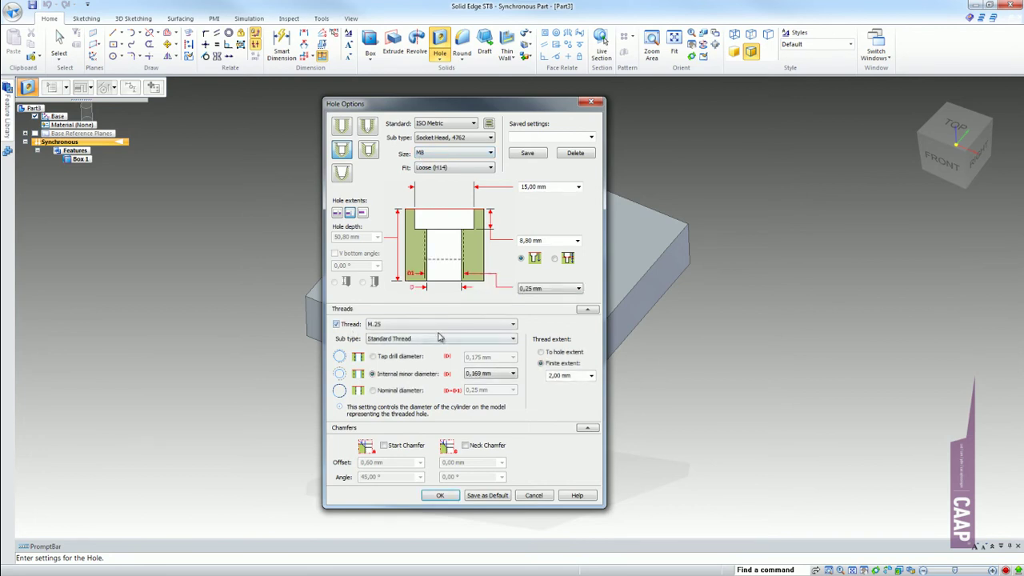
pyautogui.click(417, 323)
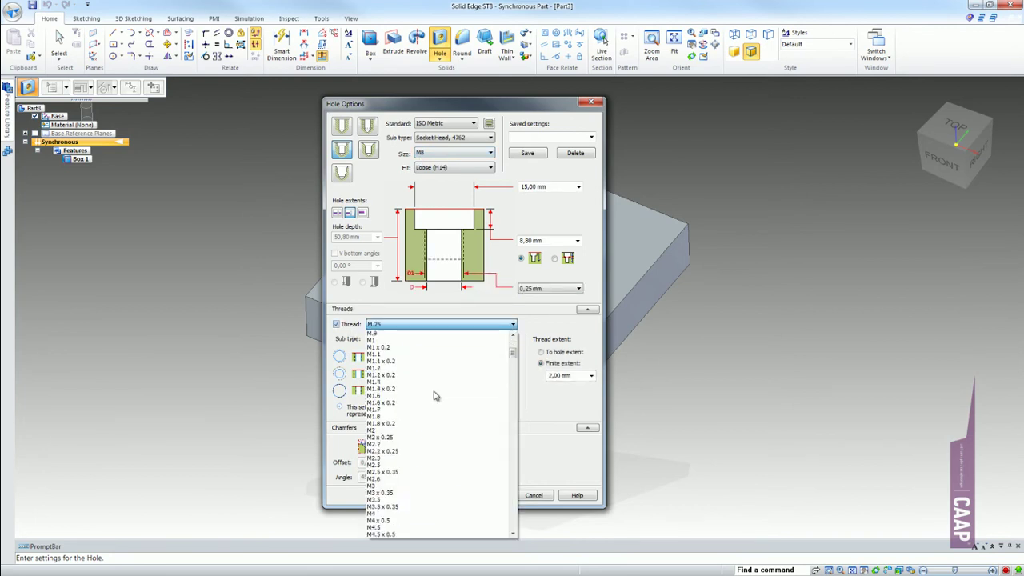
pyautogui.scroll(-5, 434, 395)
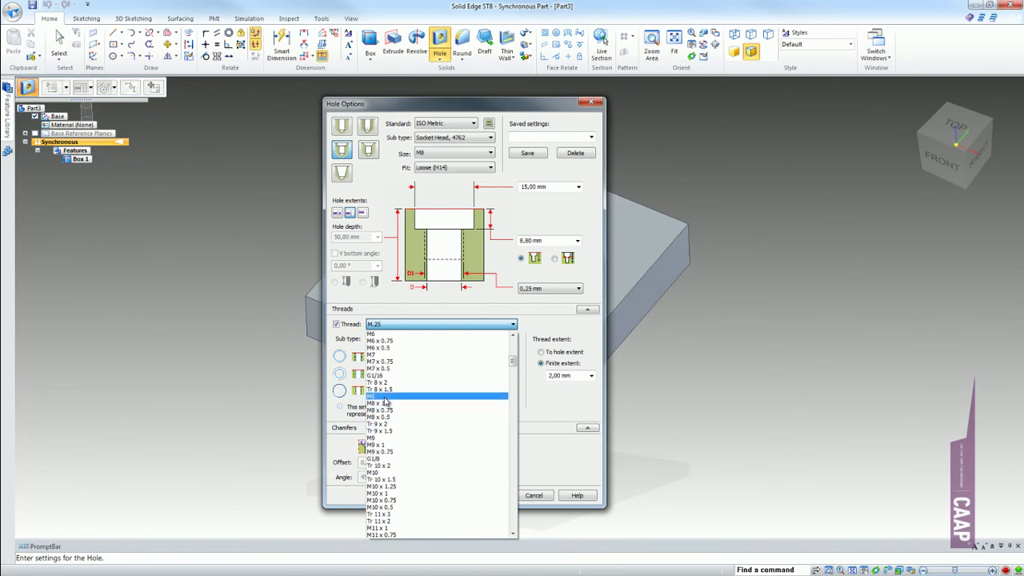
pyautogui.click(436, 396)
pyautogui.click(542, 352)
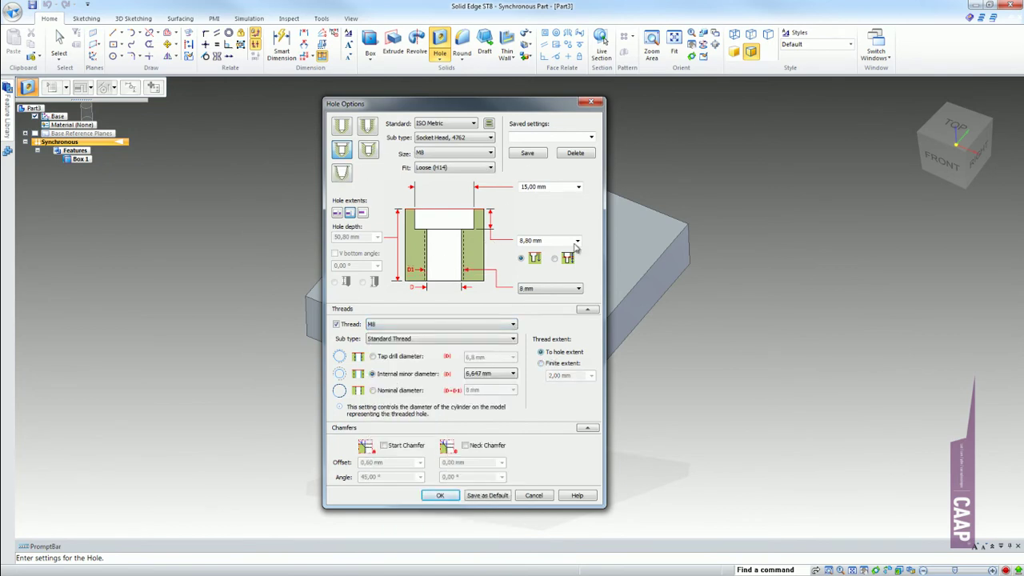
pyautogui.click(440, 497)
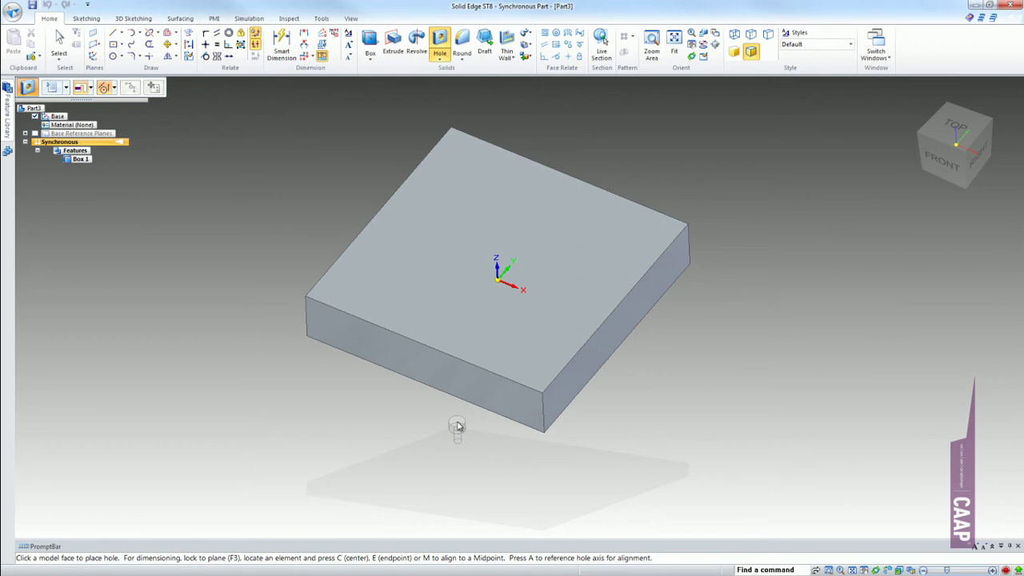
pyautogui.click(53, 88)
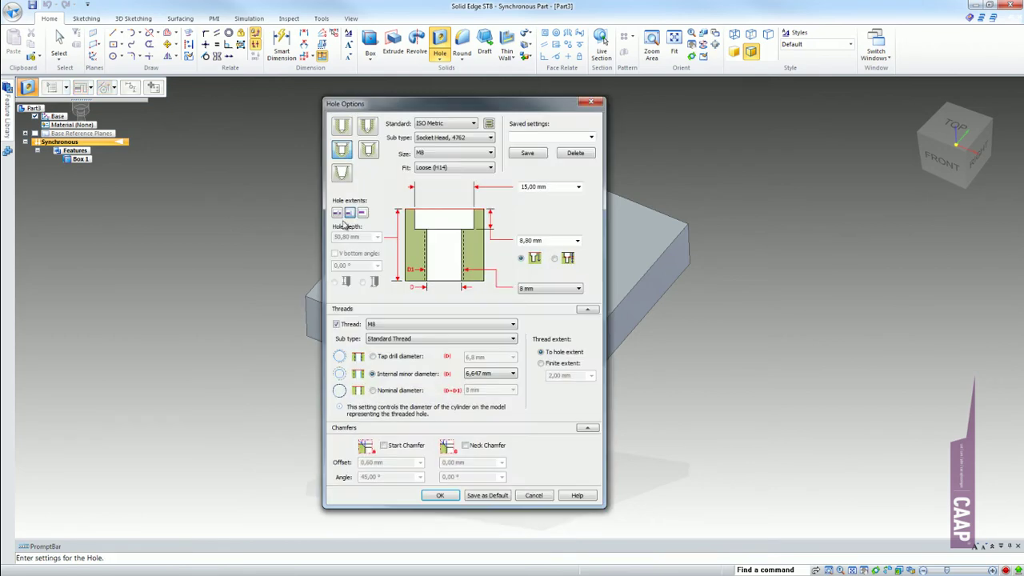
# - Place counterbore holes on the block's top face and on its bottom face
pyautogui.click(439, 497)
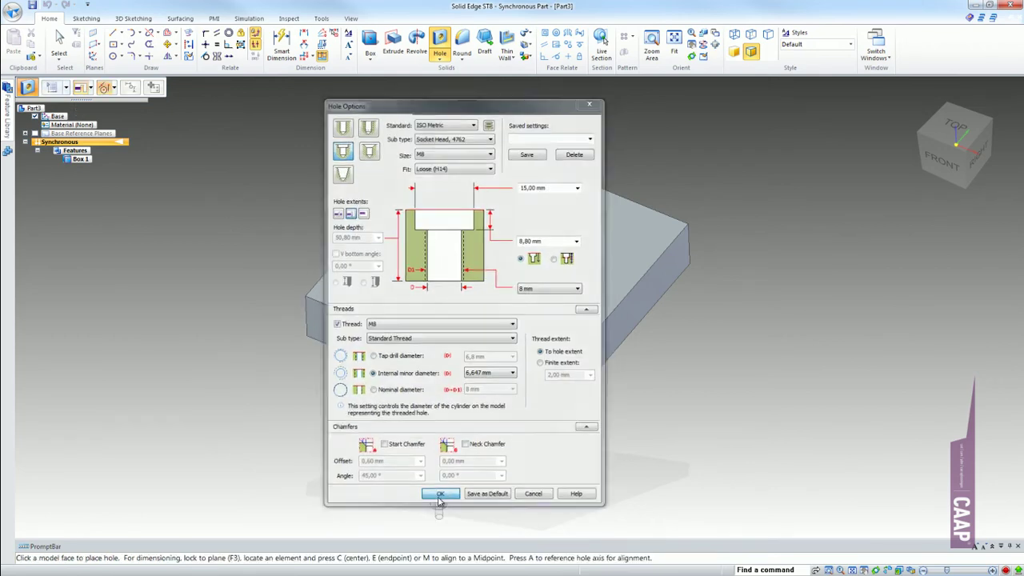
pyautogui.click(409, 265)
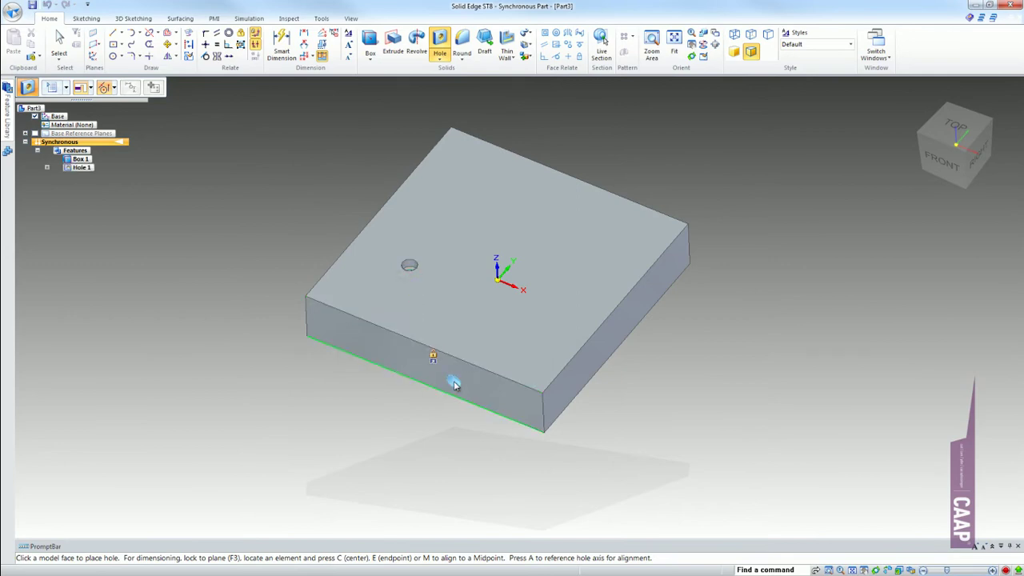
pyautogui.moveTo(595, 337); pyautogui.dragTo(551, 324, button='middle')
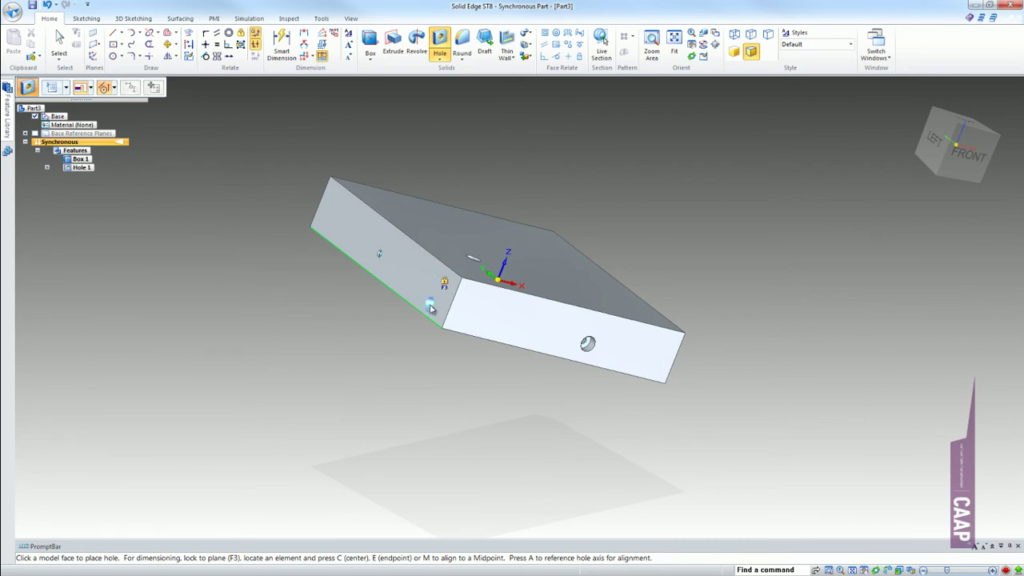
pyautogui.moveTo(469, 392); pyautogui.dragTo(506, 305, button='middle')
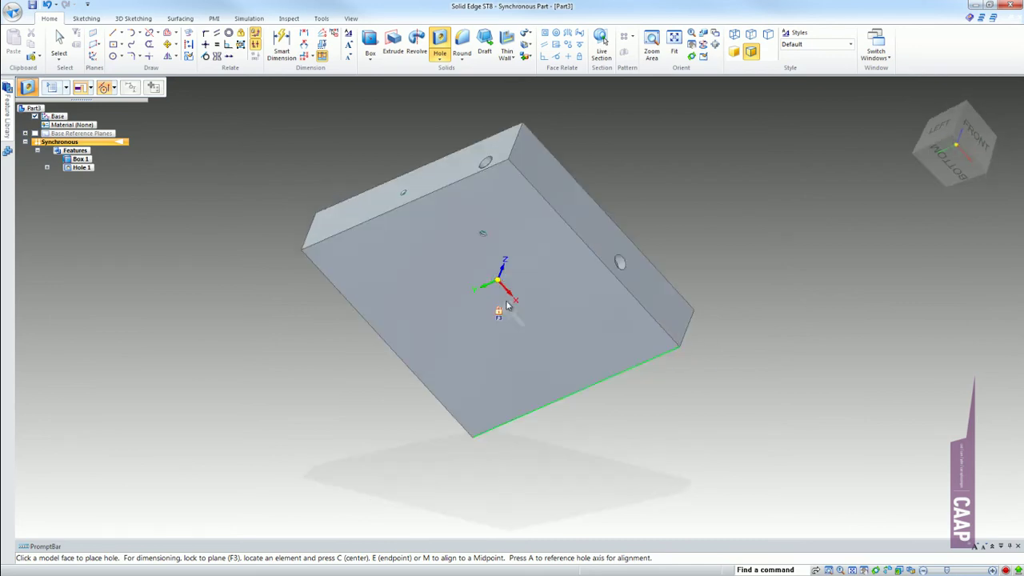
pyautogui.click(434, 347)
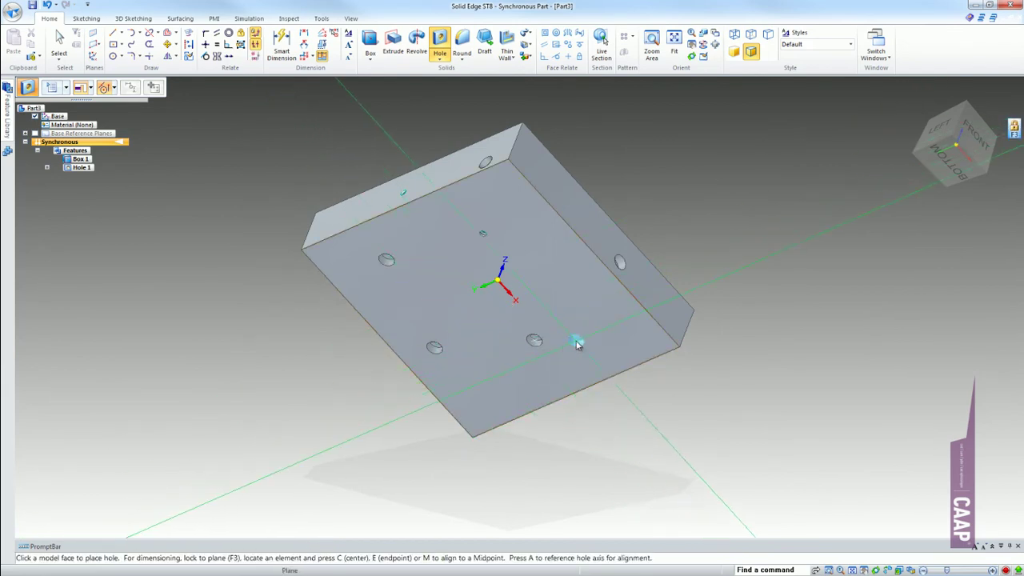
# - Lock placement to the face plane with F3, place another hole, and check standard views
pyautogui.moveTo(576, 338)
pyautogui.mouseDown(button='middle')
pyautogui.moveTo(411, 377)
pyautogui.moveTo(479, 342)
pyautogui.mouseUp(button='middle')
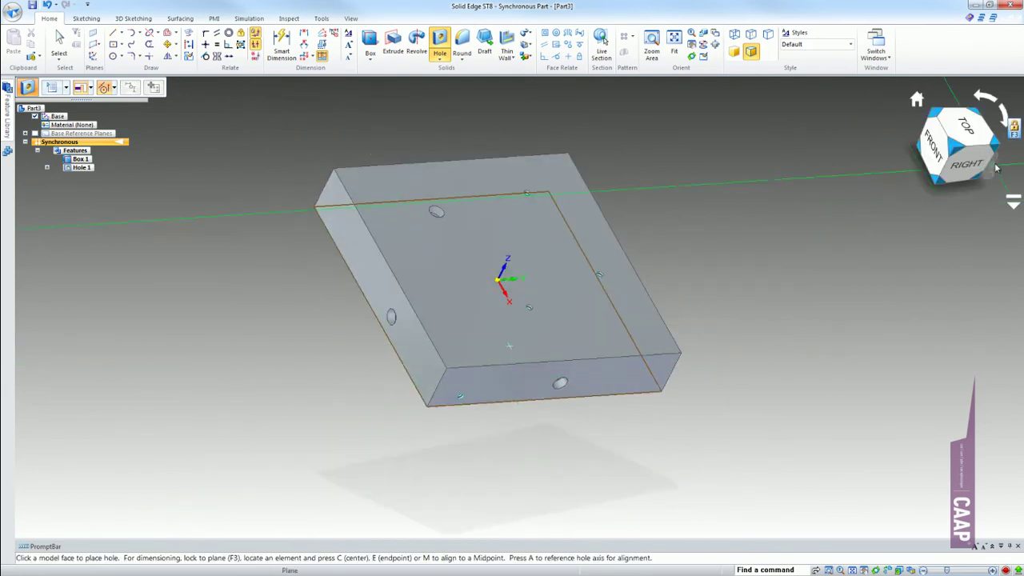
pyautogui.press('F3')
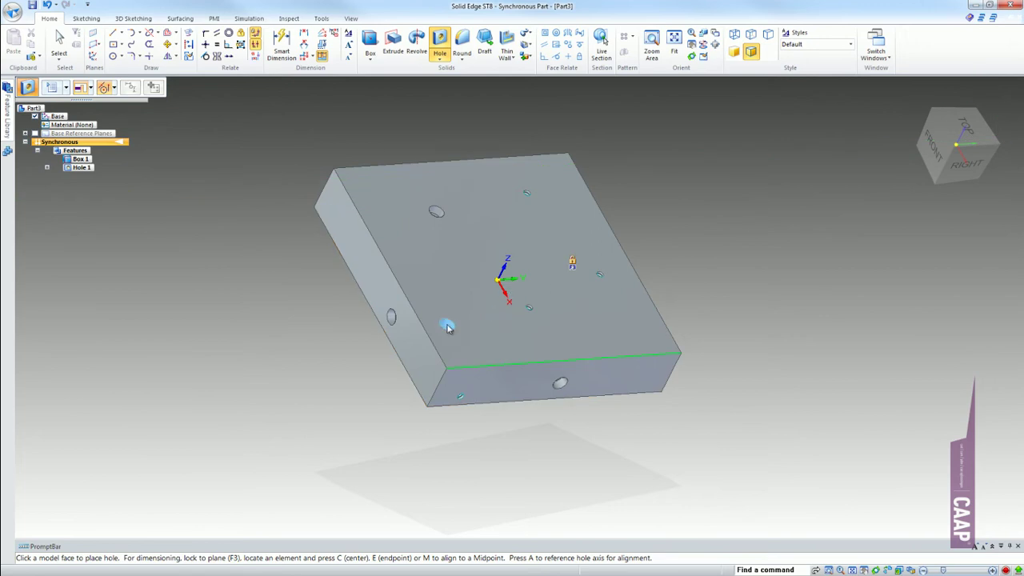
pyautogui.click(446, 324)
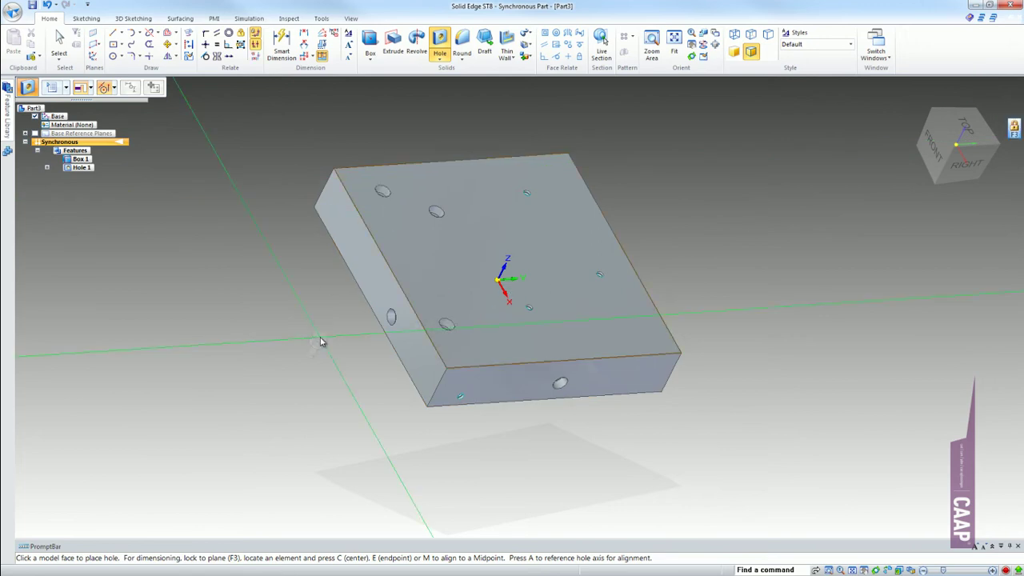
pyautogui.hotkey('ctrl', 'h')
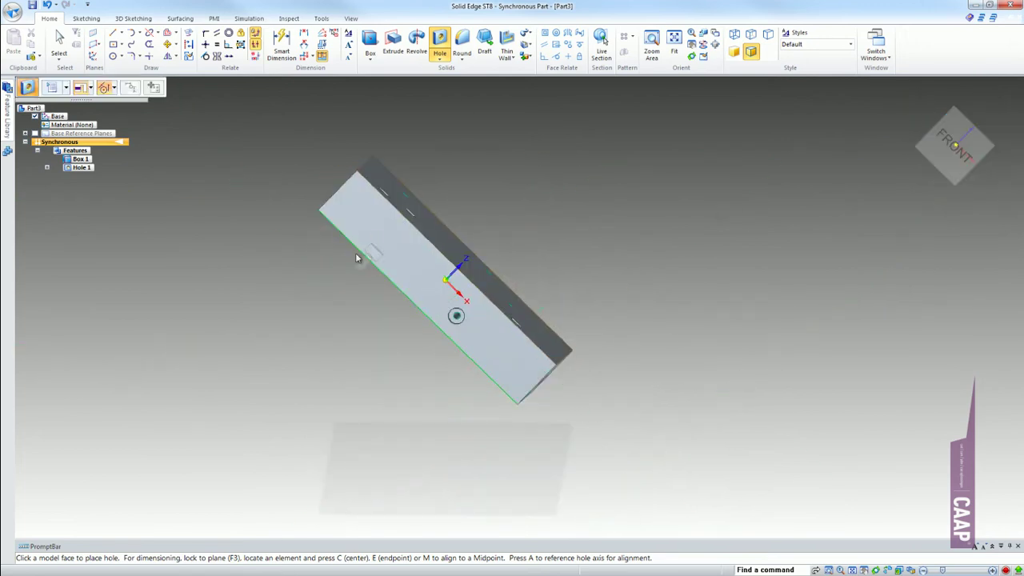
pyautogui.hotkey('ctrl', 'i')
pyautogui.hotkey('ctrl', 'j')
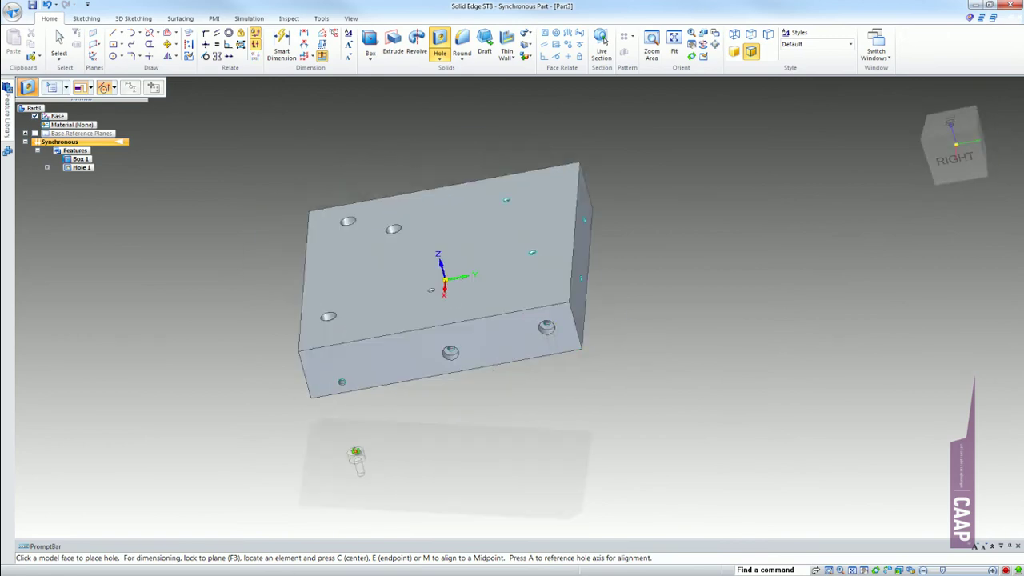
pyautogui.hotkey('ctrl', 'm')
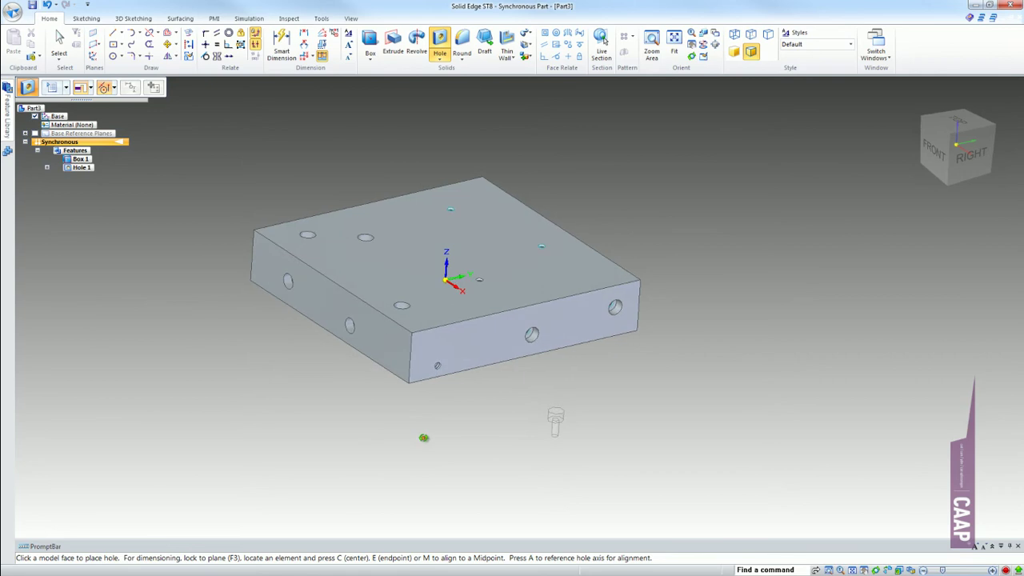
pyautogui.moveTo(423, 434); pyautogui.dragTo(434, 429, button='middle')
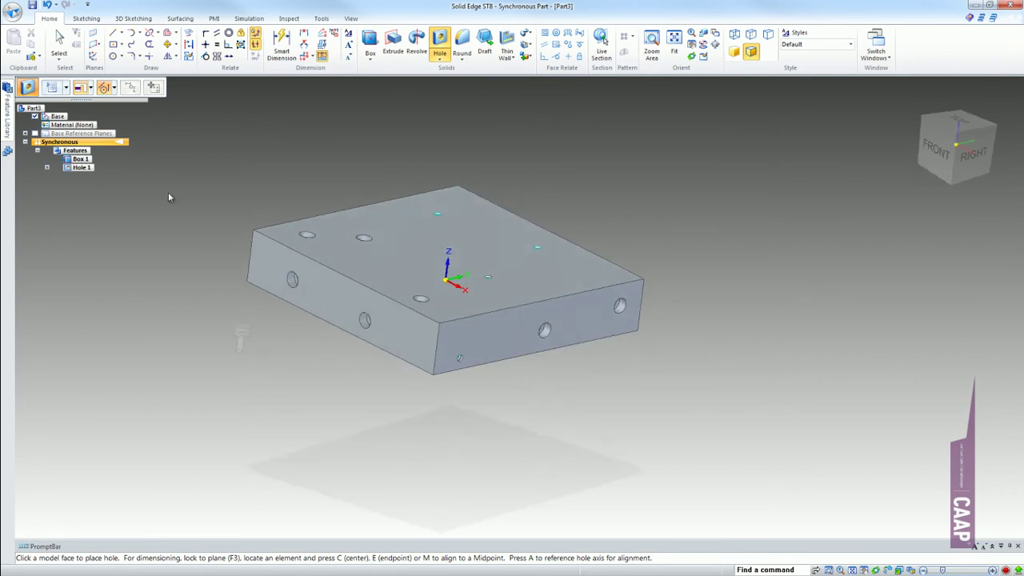
# - Change the hole extent to Through All, then to Through Next
pyautogui.click(51, 87)
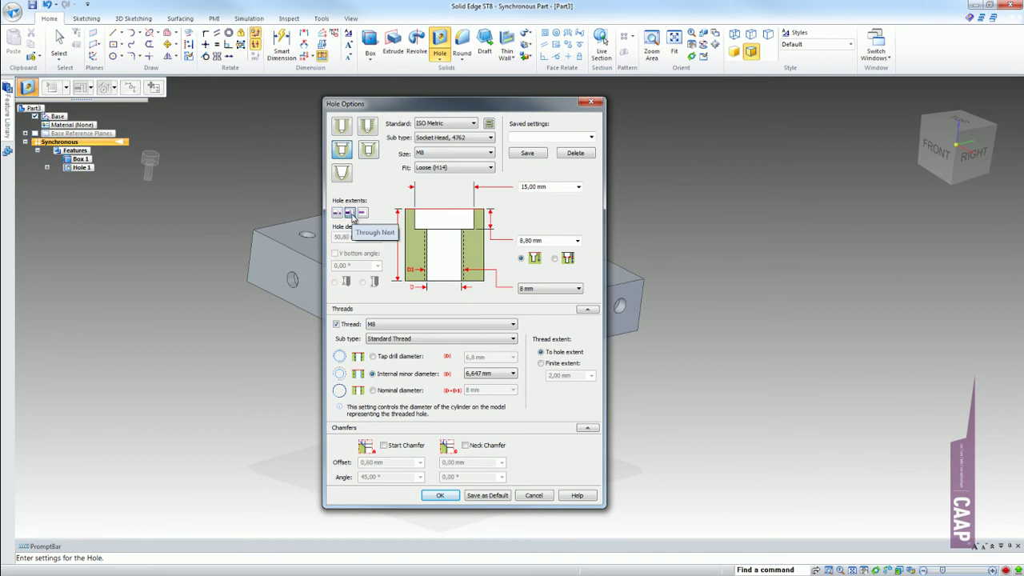
pyautogui.click(440, 495)
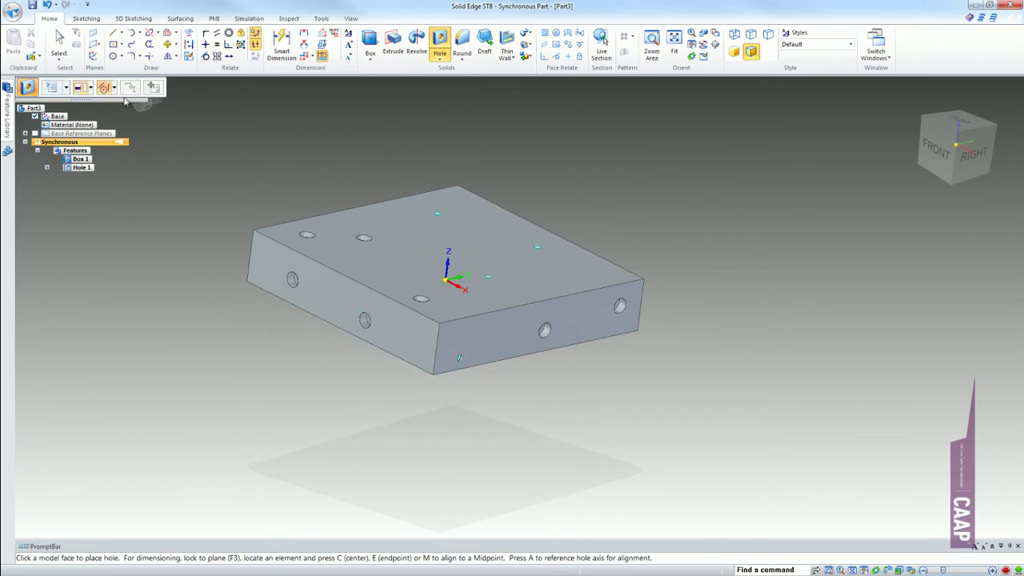
pyautogui.click(91, 88)
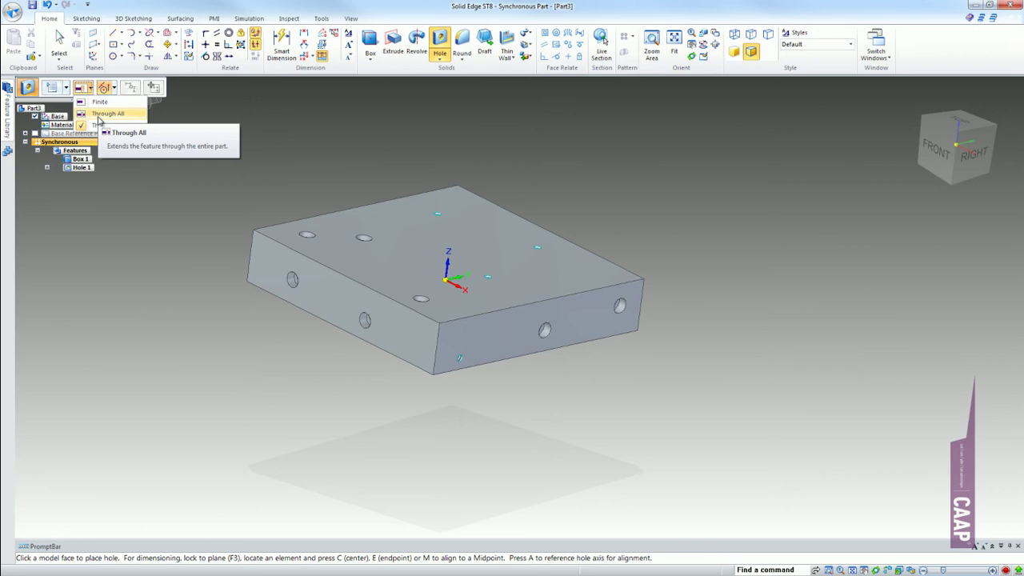
pyautogui.click(99, 120)
pyautogui.click(49, 88)
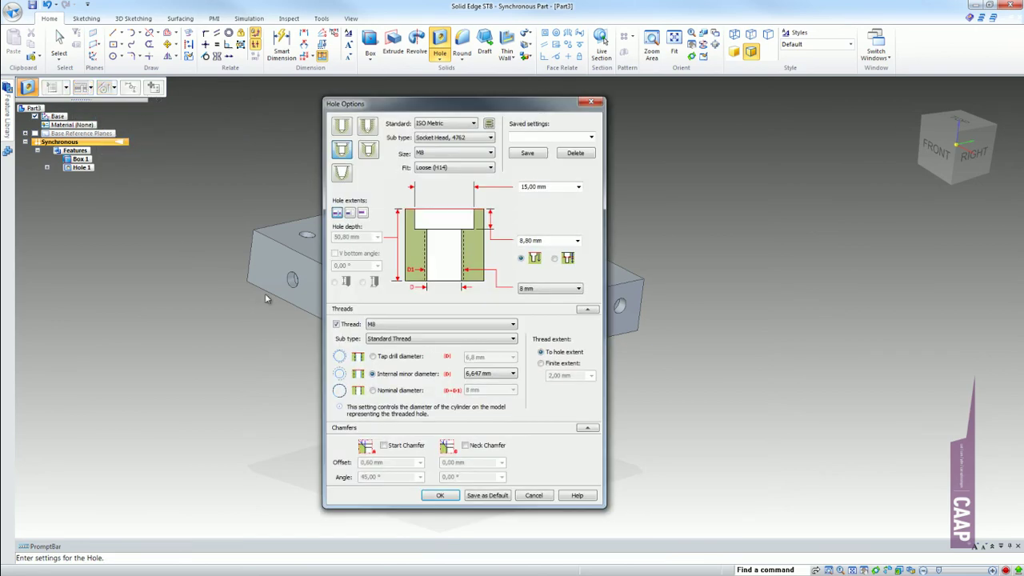
pyautogui.click(349, 214)
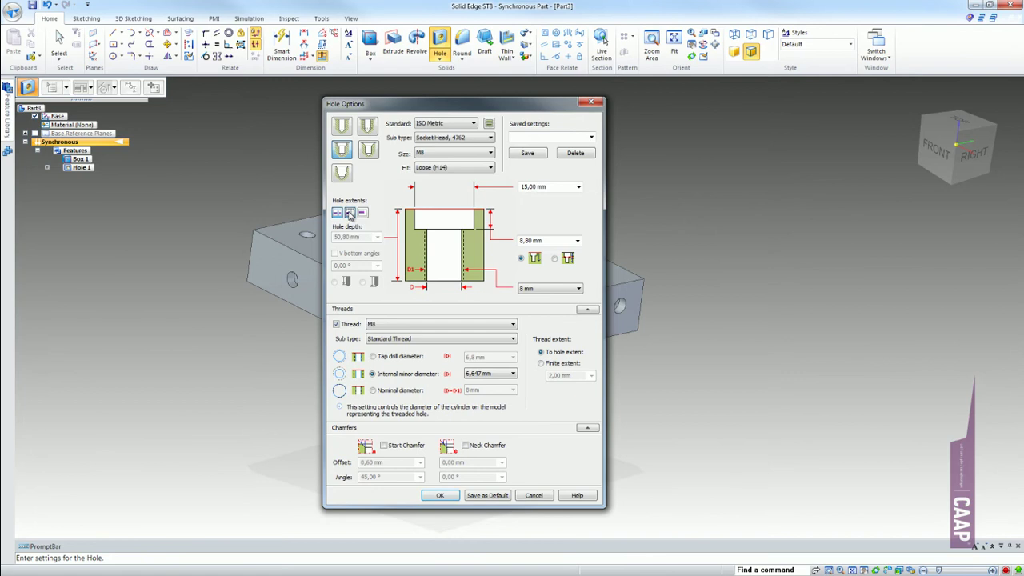
pyautogui.click(451, 496)
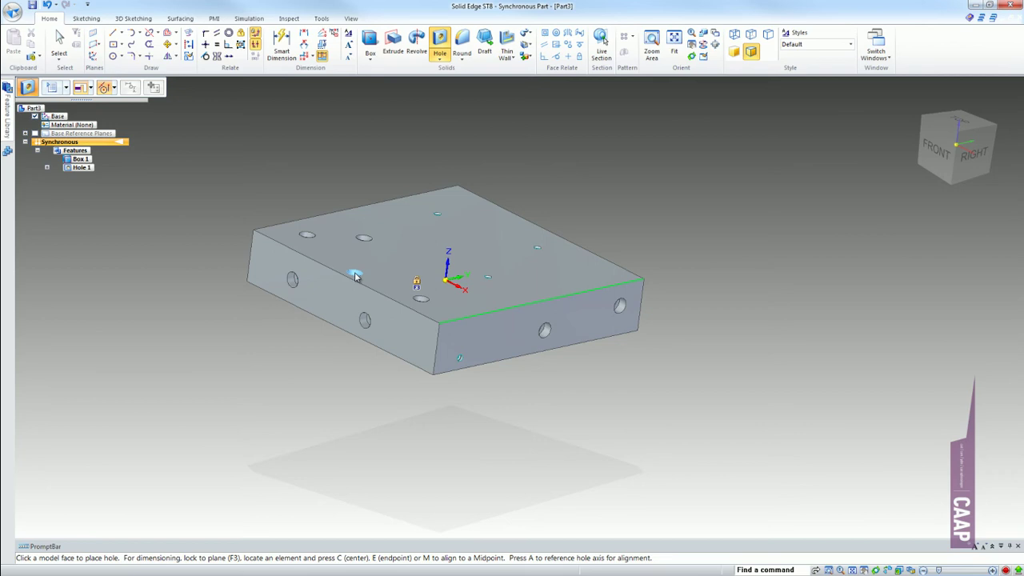
# - End hole placement, restore the isometric view, and collapse Hole 1 in PathFinder
pyautogui.click(113, 87)
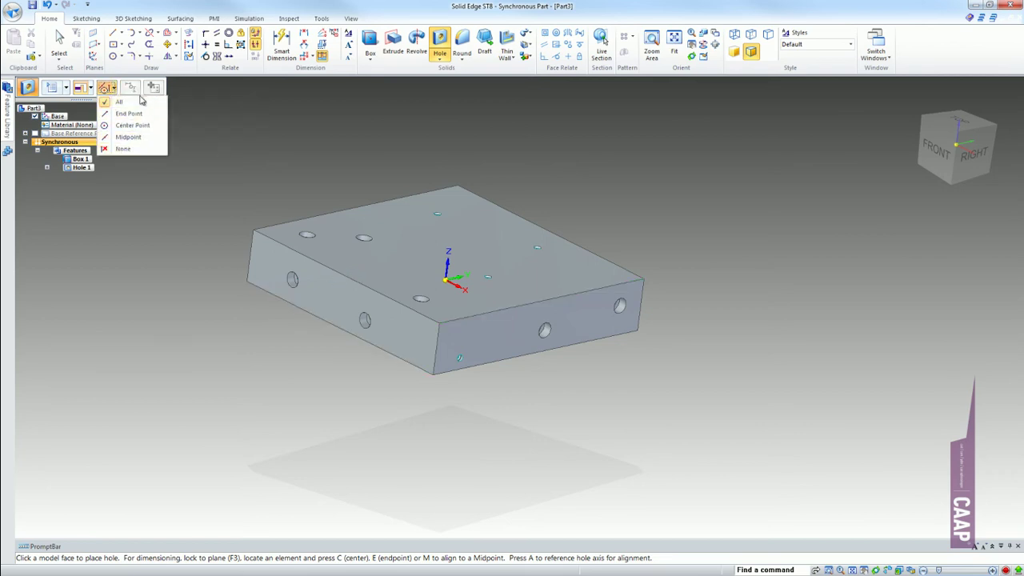
pyautogui.click(128, 113)
pyautogui.click(620, 306)
pyautogui.moveTo(620, 305); pyautogui.dragTo(603, 42, button='middle')
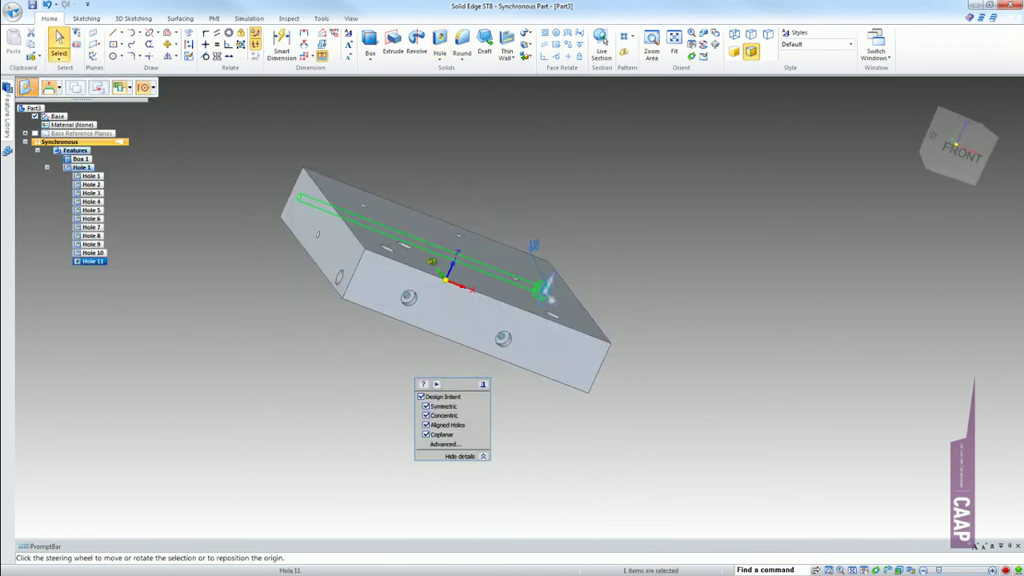
pyautogui.hotkey('ctrl', 'i')
pyautogui.click(204, 199)
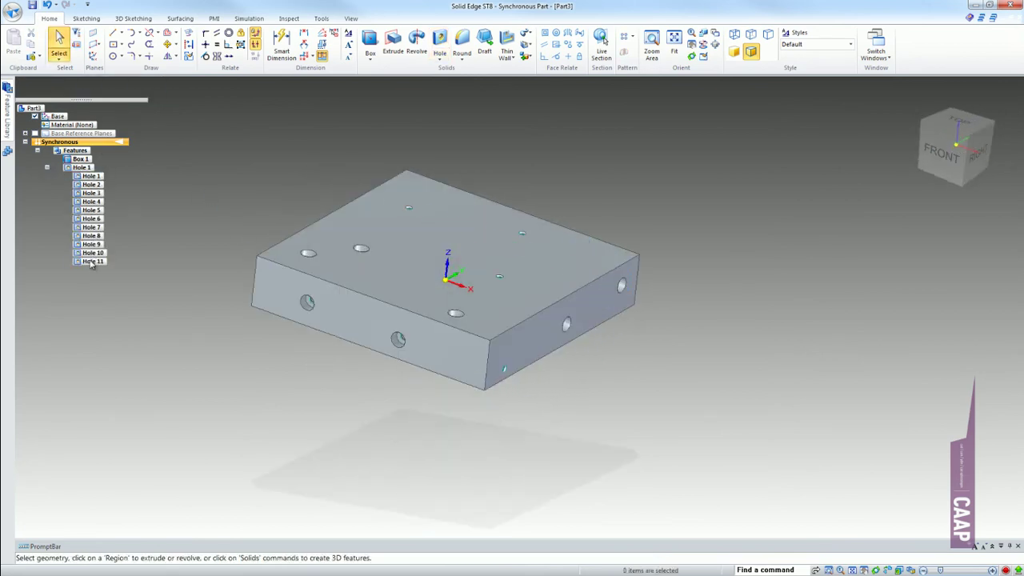
pyautogui.click(46, 169)
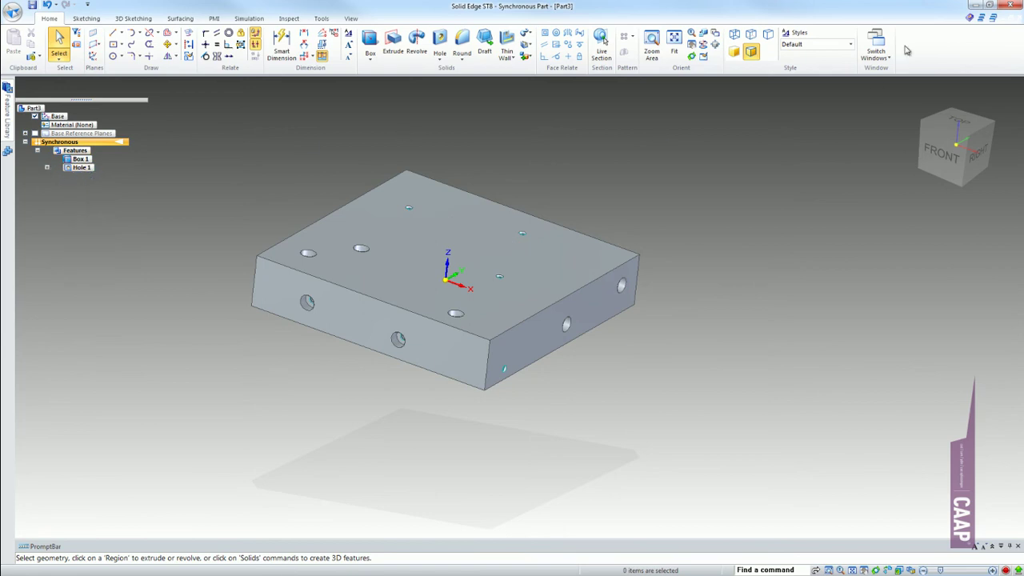
pyautogui.click(878, 46)
pyautogui.click(903, 120)
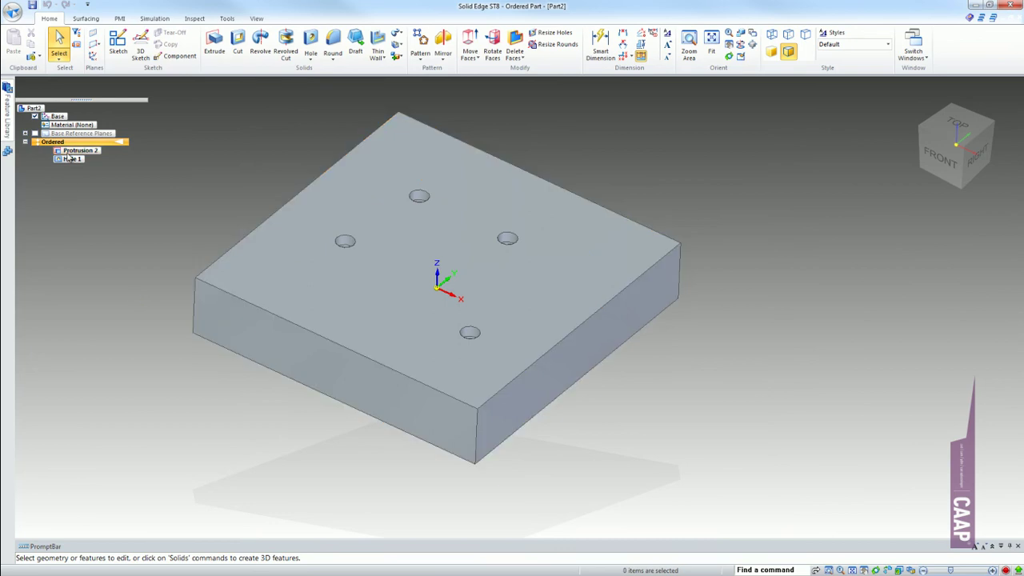
pyautogui.click(70, 157)
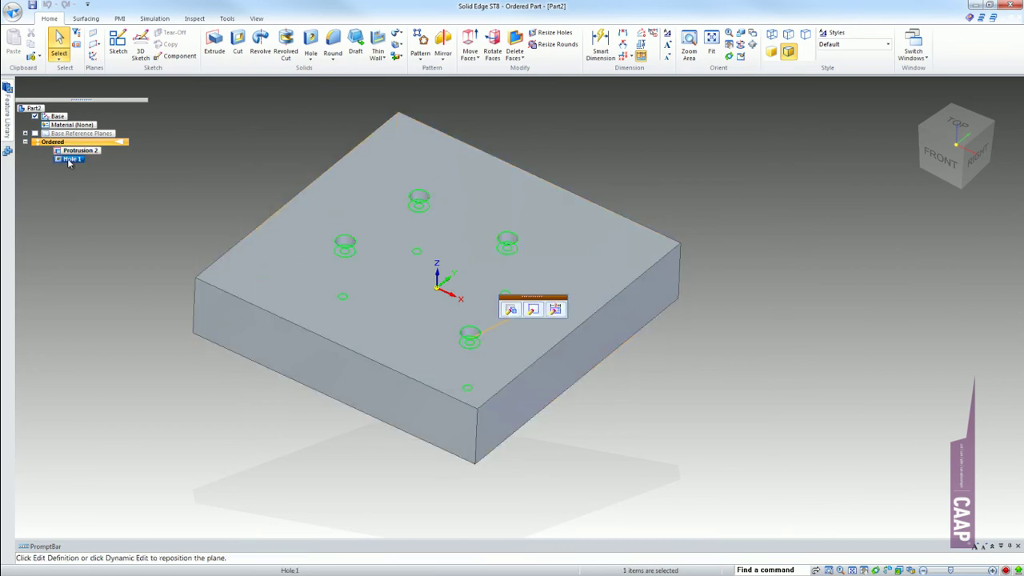
pyautogui.click(510, 309)
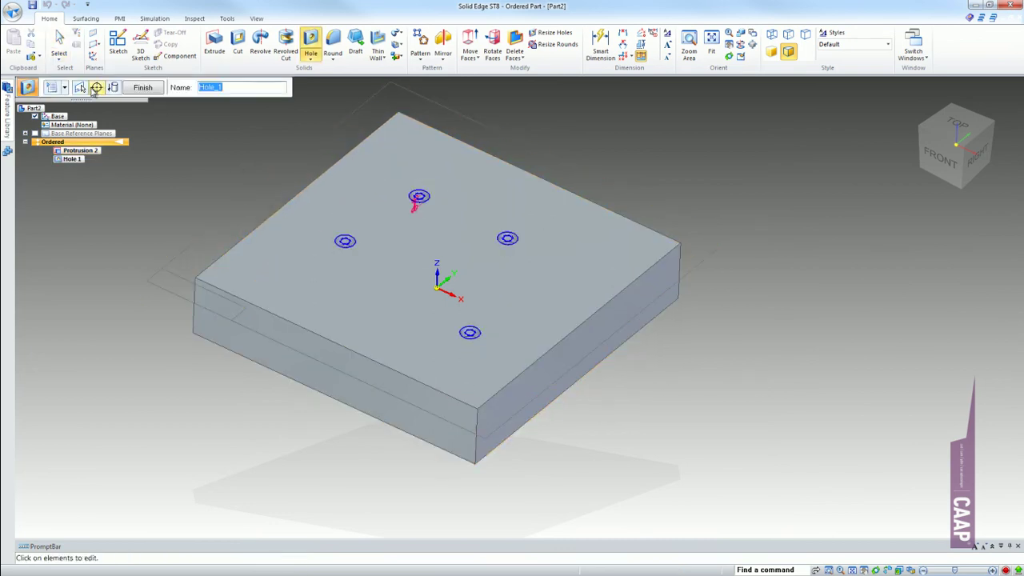
pyautogui.click(96, 87)
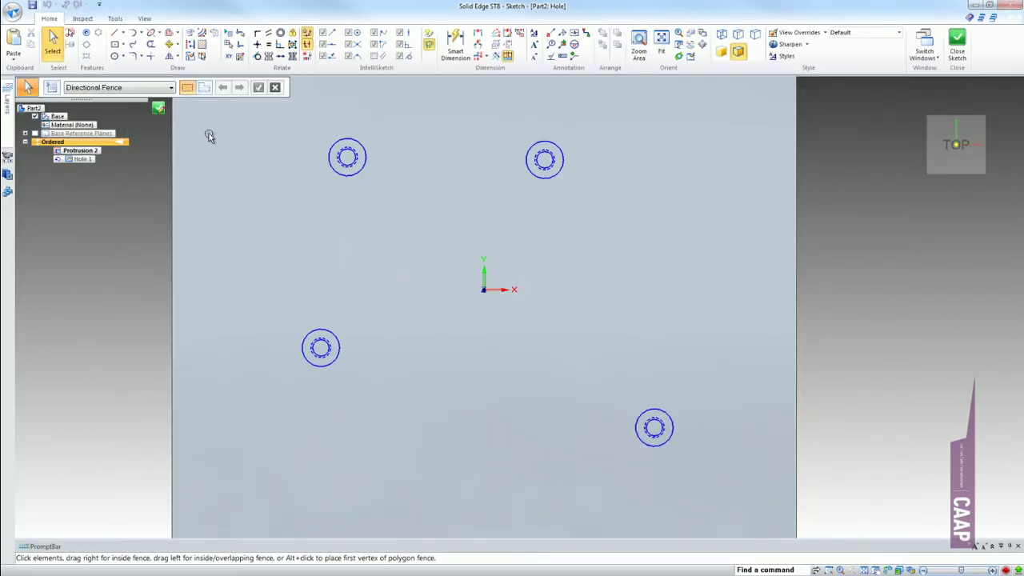
pyautogui.click(159, 107)
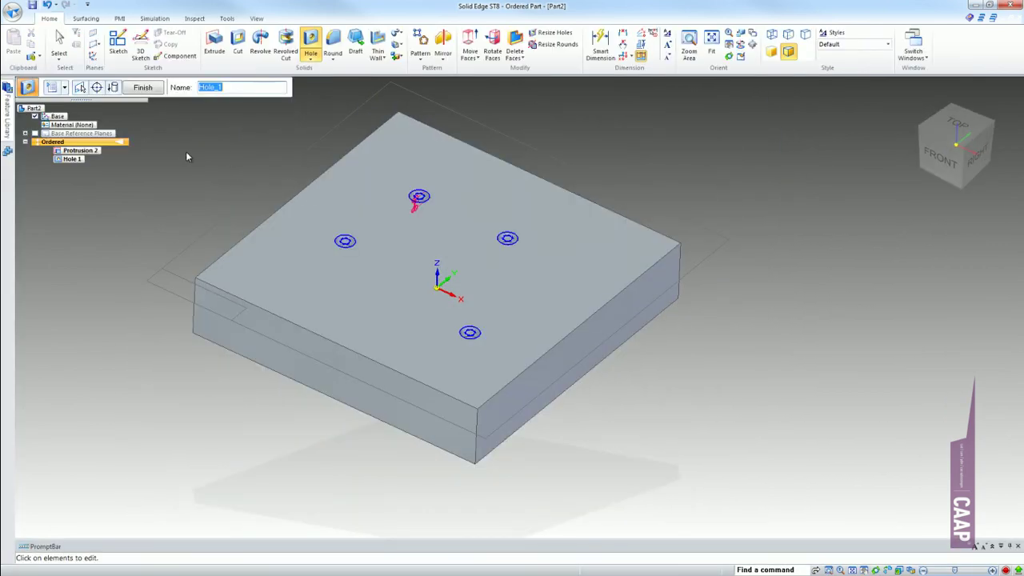
pyautogui.click(902, 51)
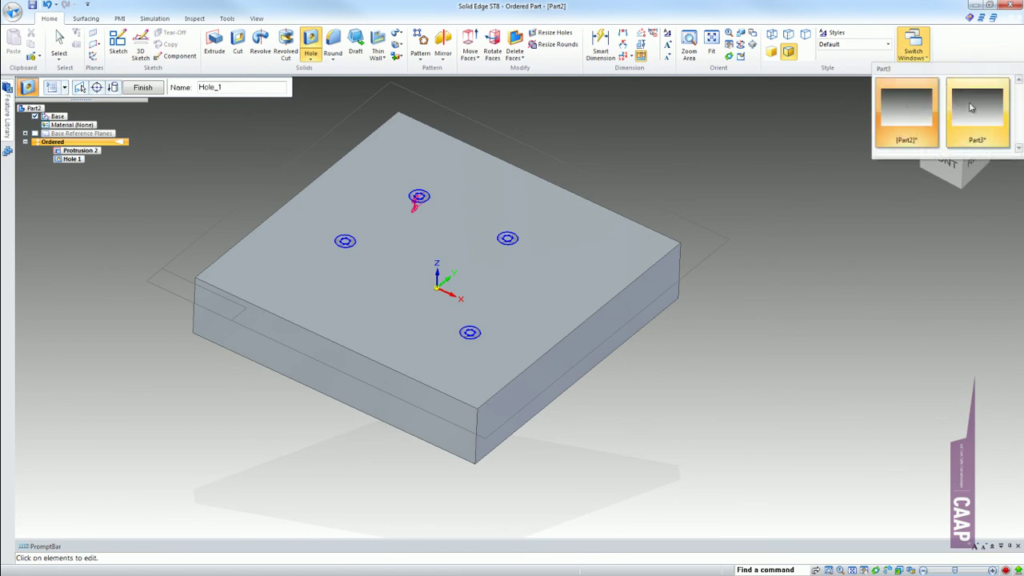
pyautogui.click(971, 200)
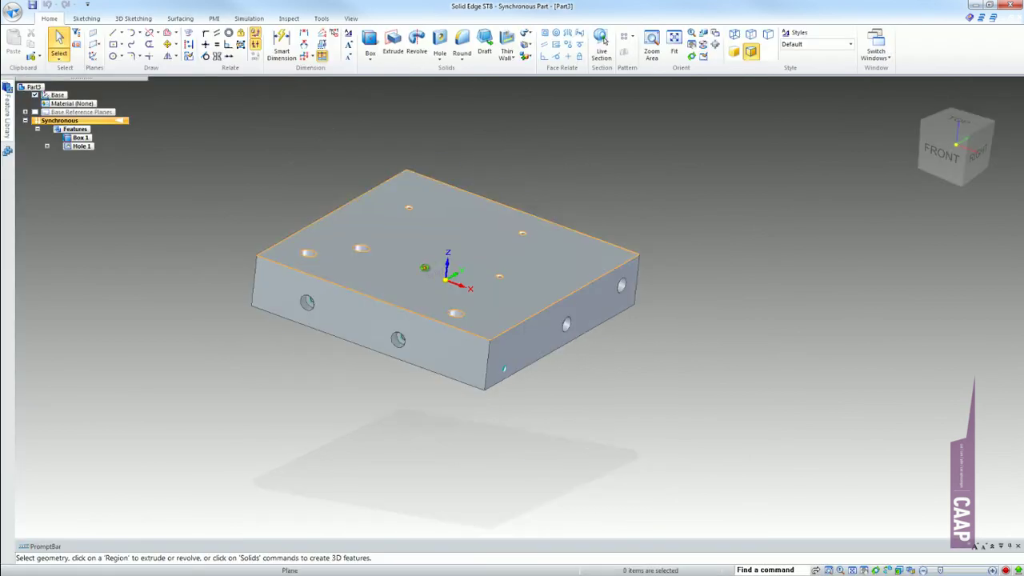
# - Expand Hole 1 in PathFinder and select all eleven holes together
pyautogui.click(79, 138)
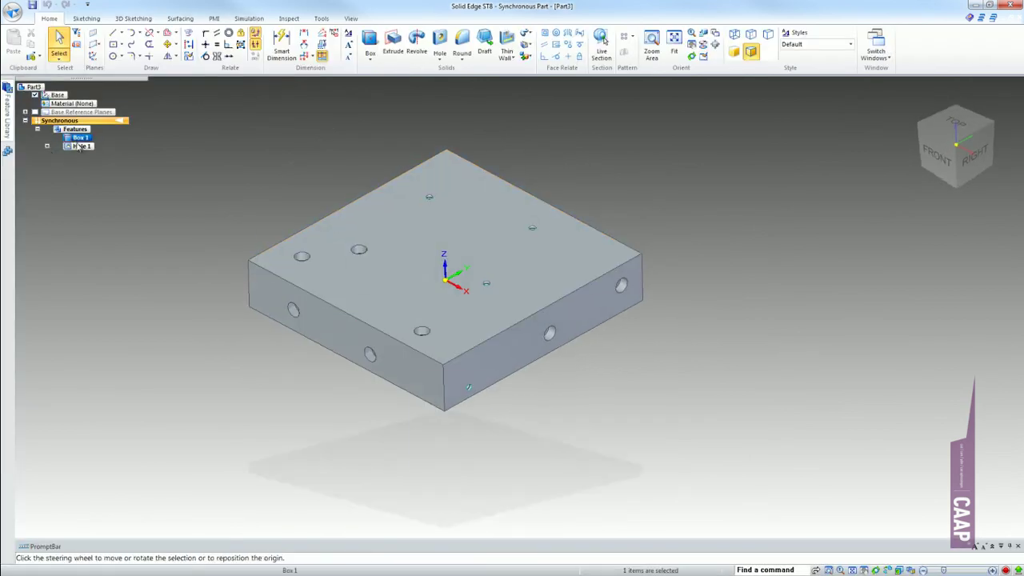
pyautogui.click(80, 168)
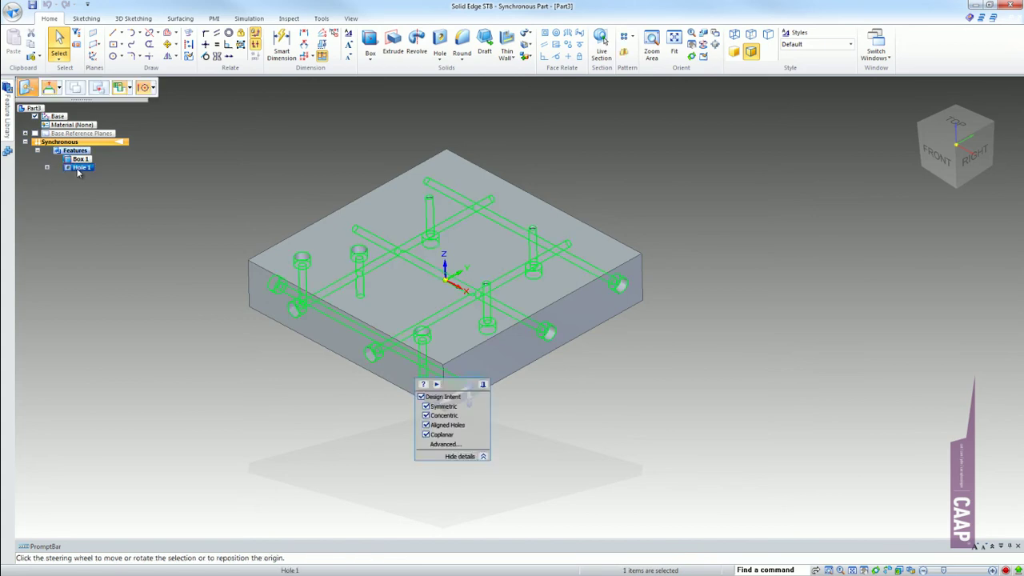
pyautogui.click(47, 167)
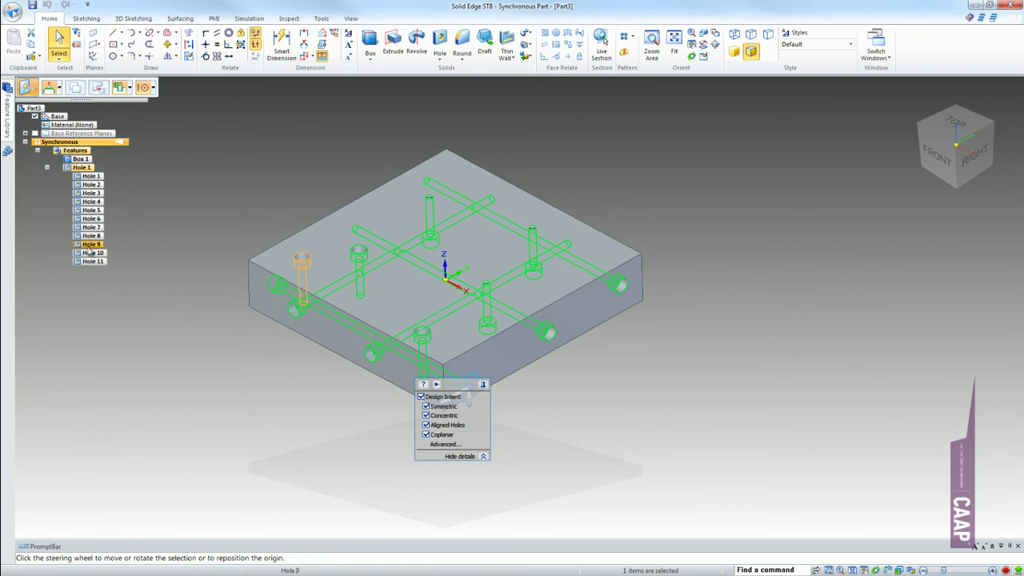
pyautogui.click(82, 168)
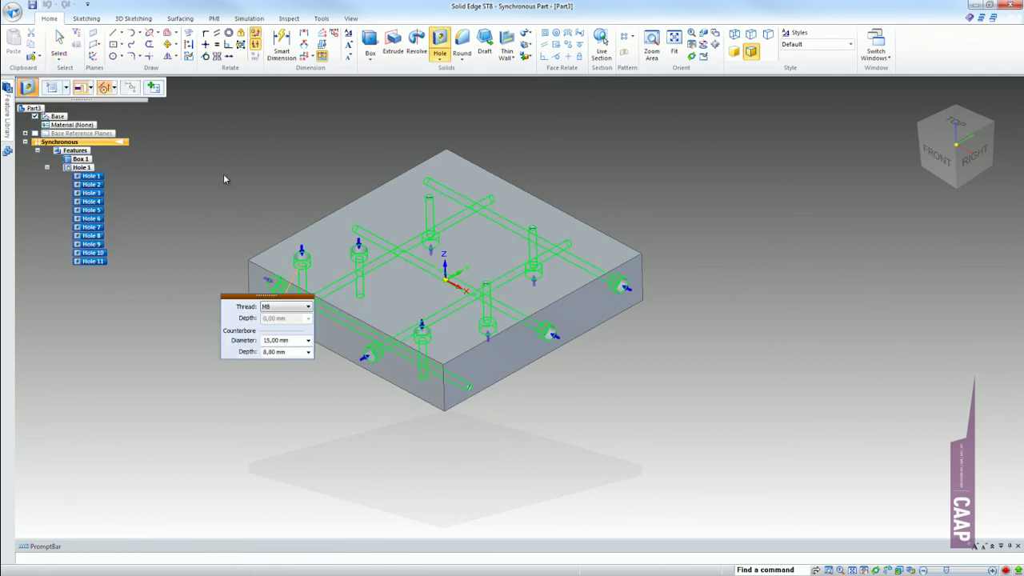
pyautogui.scroll(2, 379, 323)
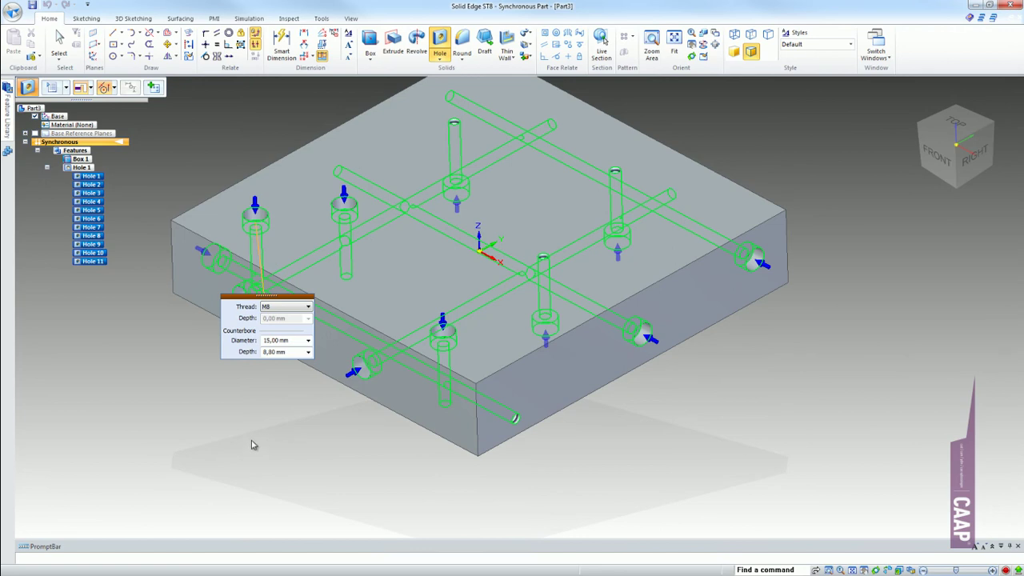
# - Change the thread size to M10 and the counterbore diameter to 18
pyautogui.click(293, 309)
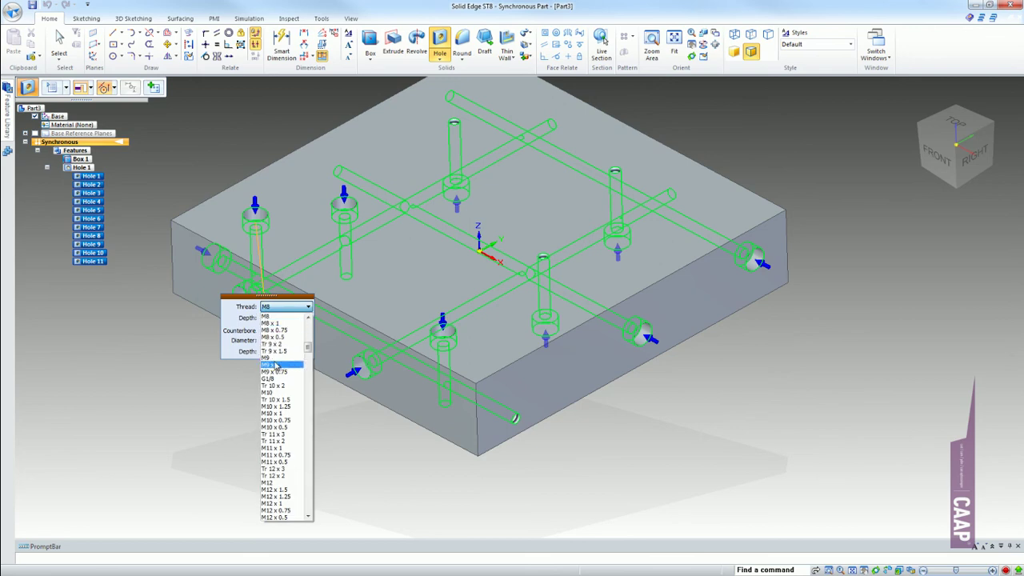
pyautogui.click(270, 358)
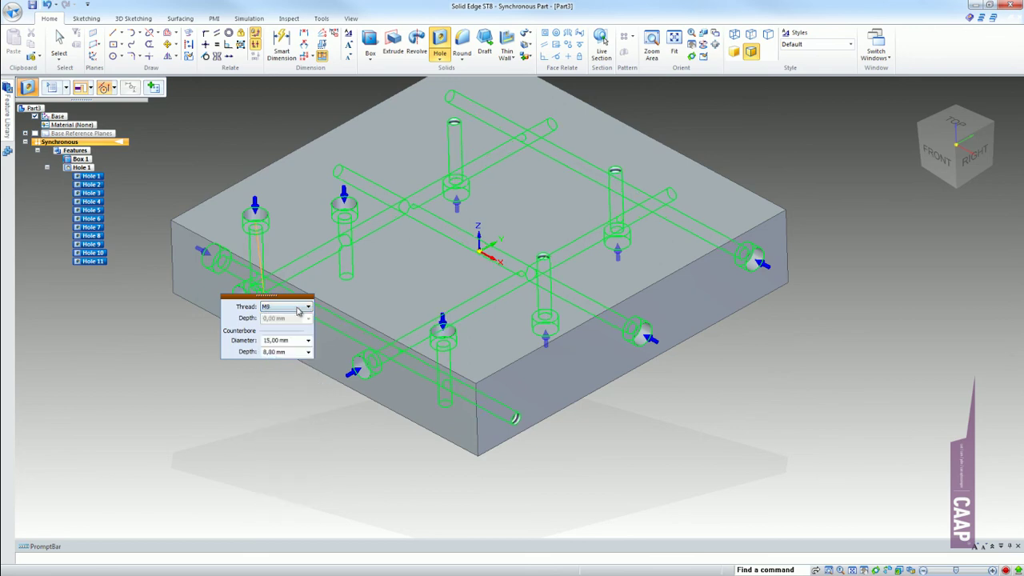
pyautogui.click(290, 310)
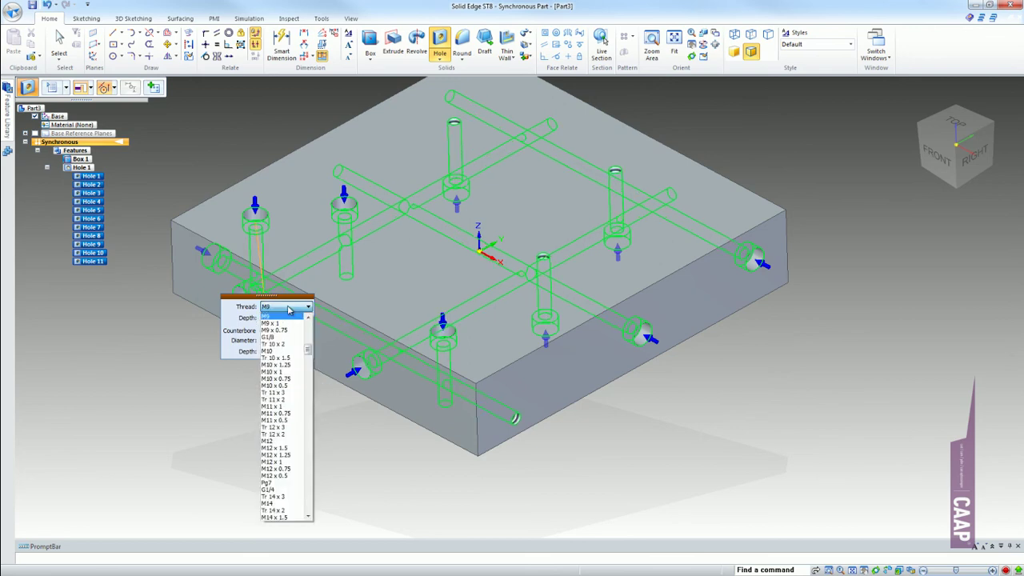
pyautogui.click(272, 351)
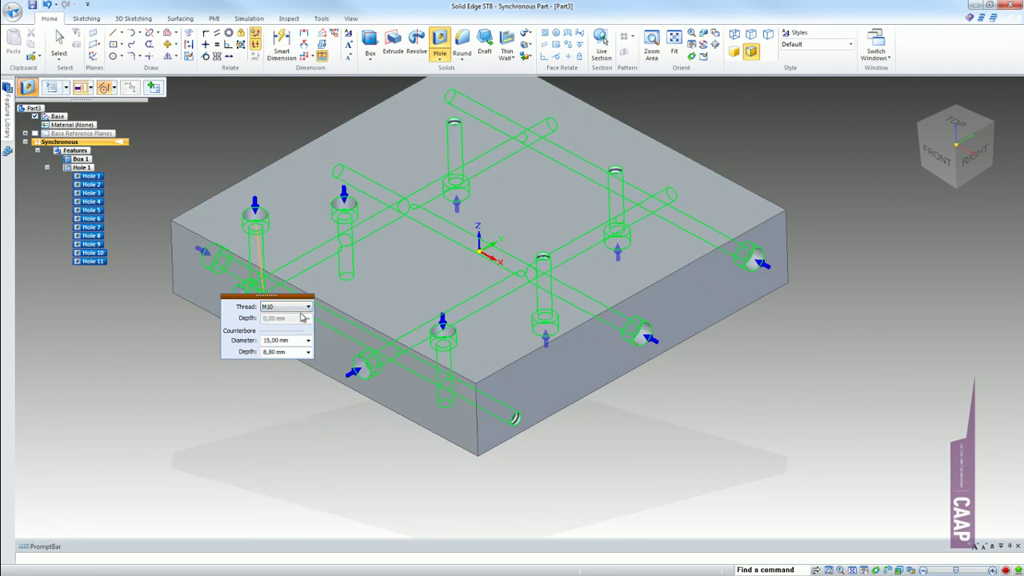
pyautogui.click(290, 342)
pyautogui.write('18')
pyautogui.press('Return')
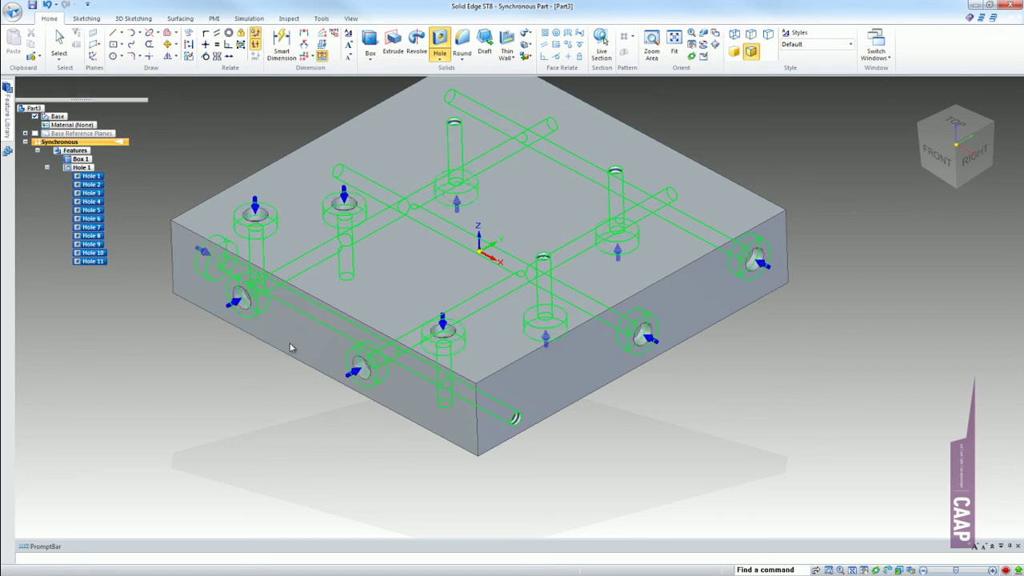
pyautogui.click(294, 453)
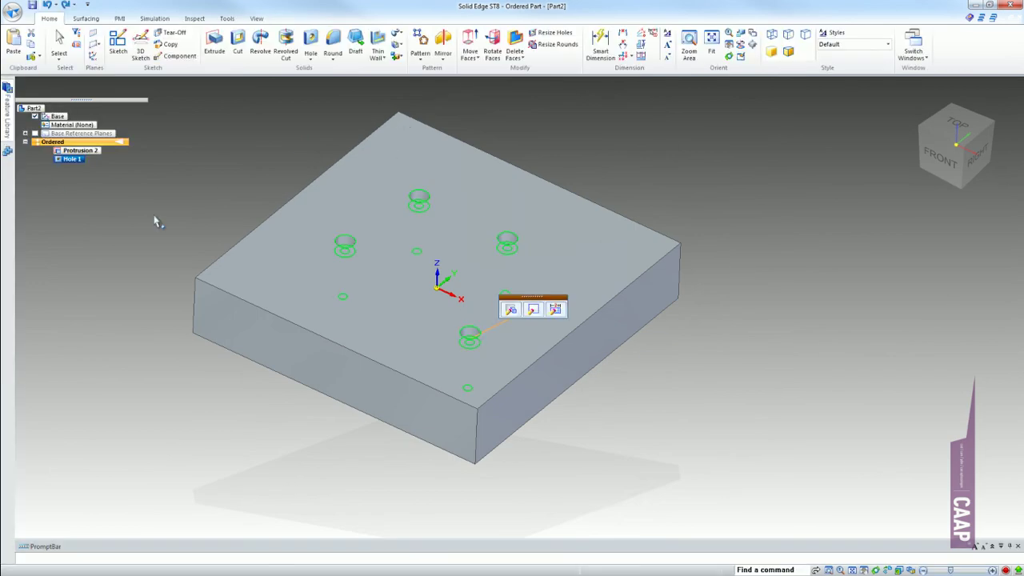
pyautogui.click(510, 310)
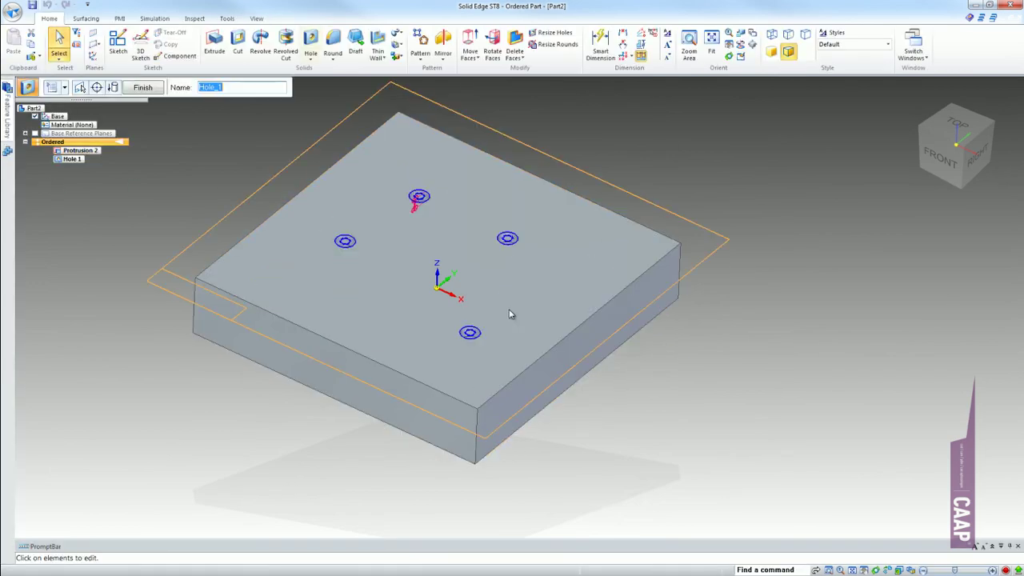
pyautogui.click(51, 87)
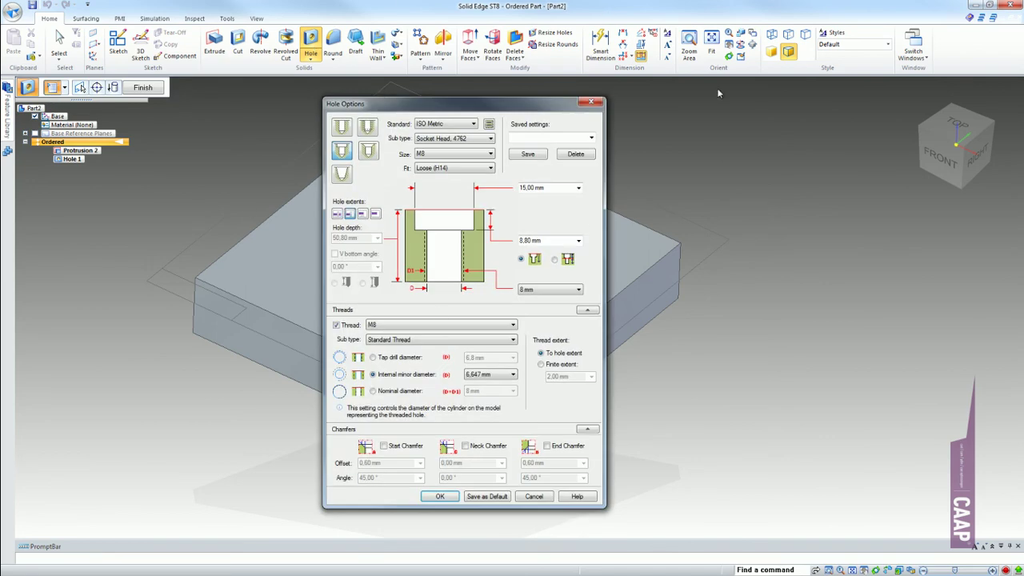
pyautogui.click(591, 102)
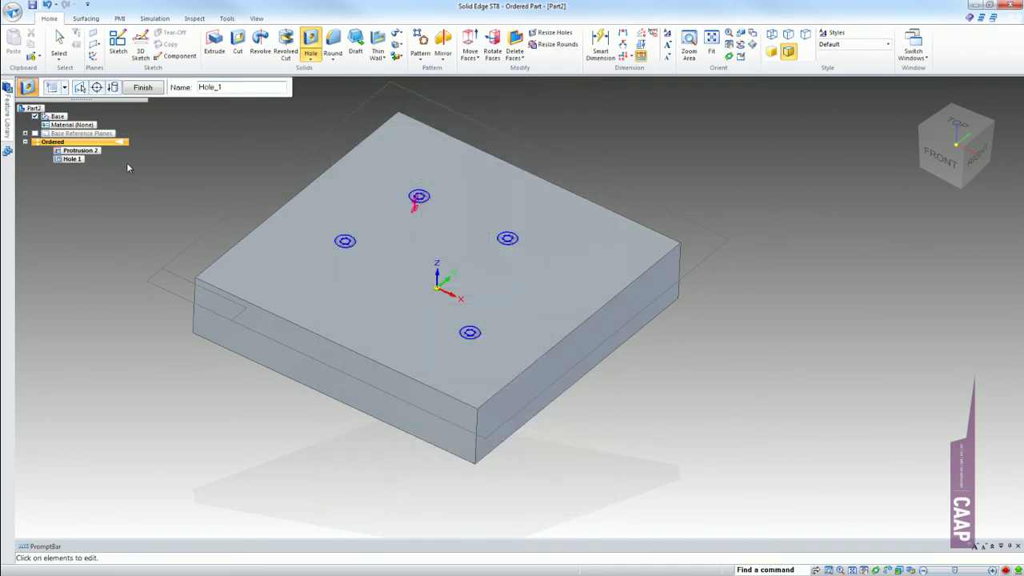
pyautogui.click(152, 92)
pyautogui.press('Escape')
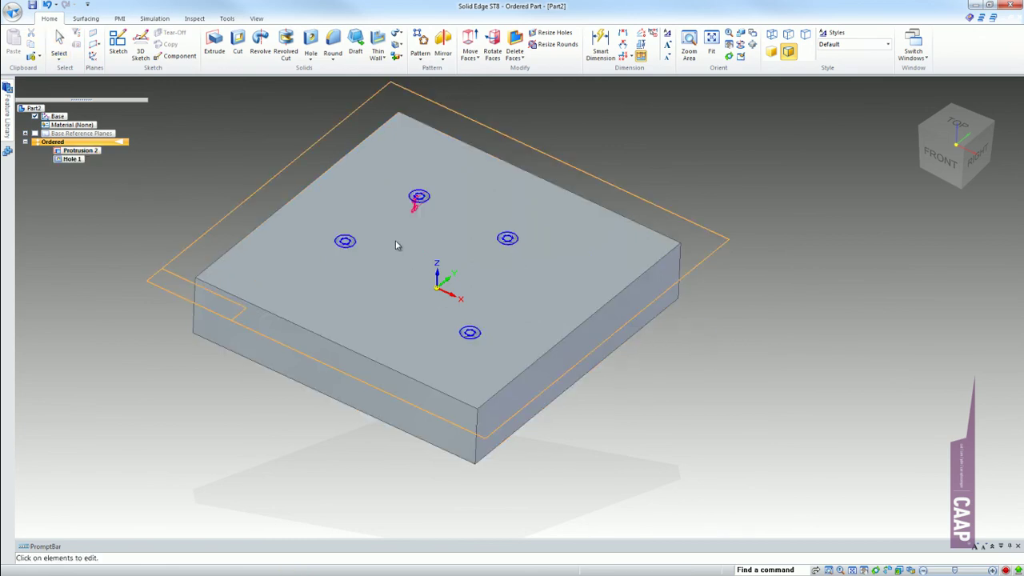
pyautogui.click(405, 197)
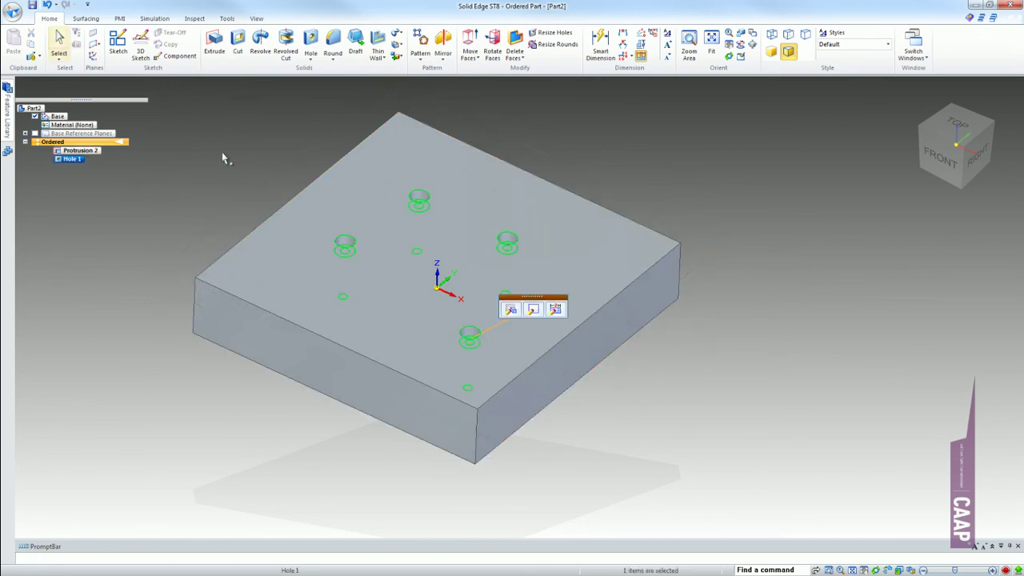
pyautogui.press('Escape')
pyautogui.click(913, 44)
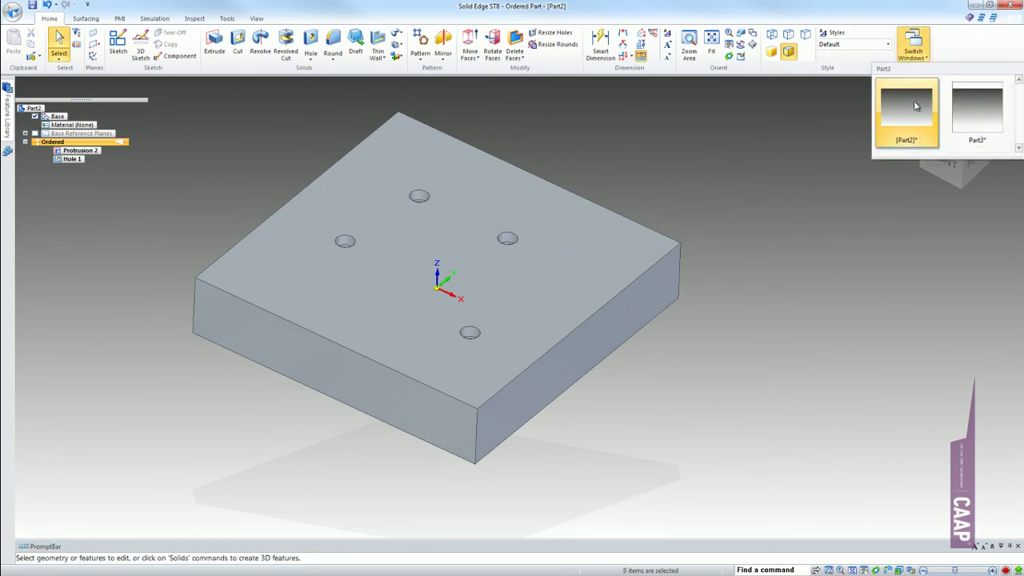
pyautogui.click(919, 112)
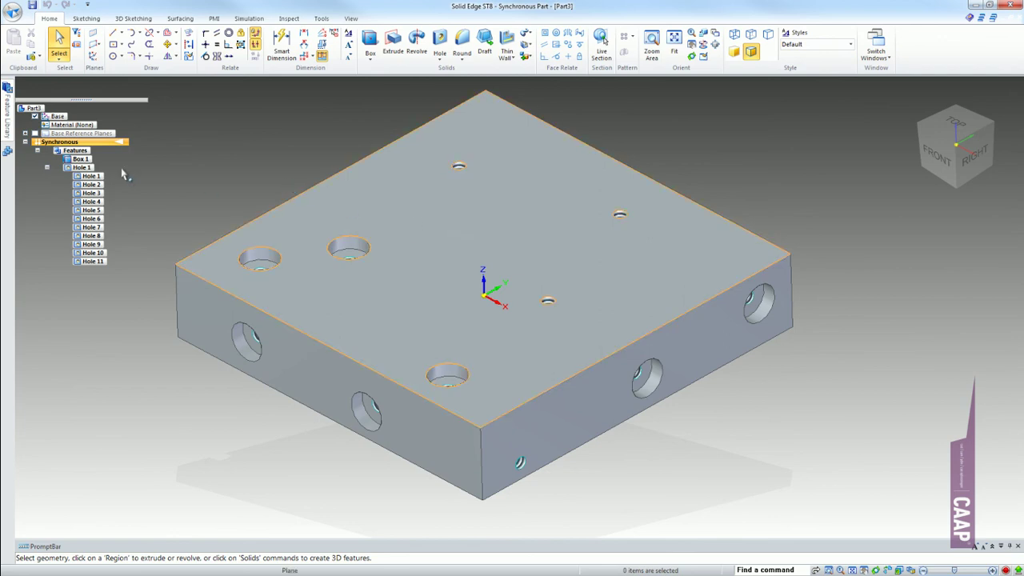
pyautogui.click(48, 168)
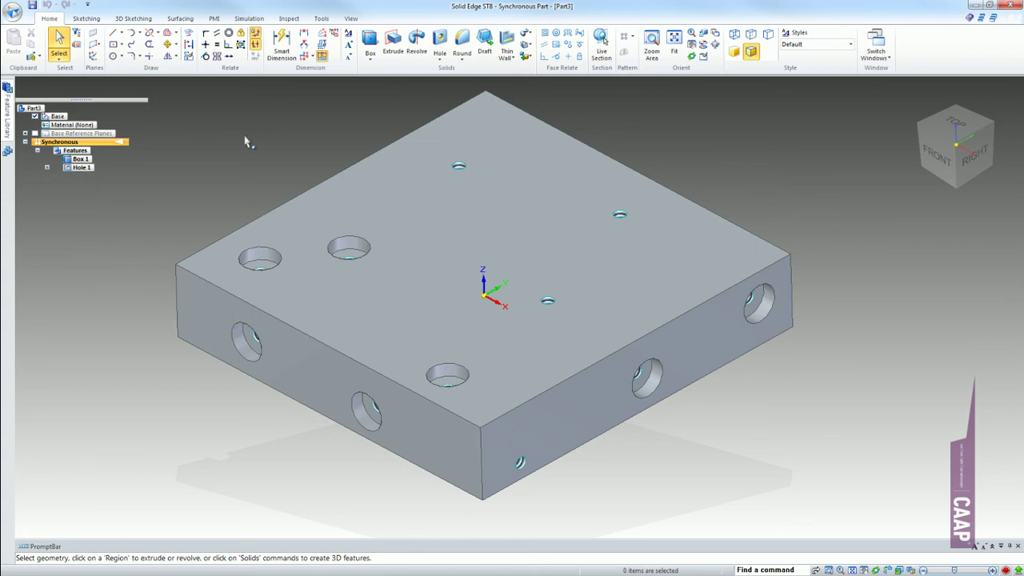